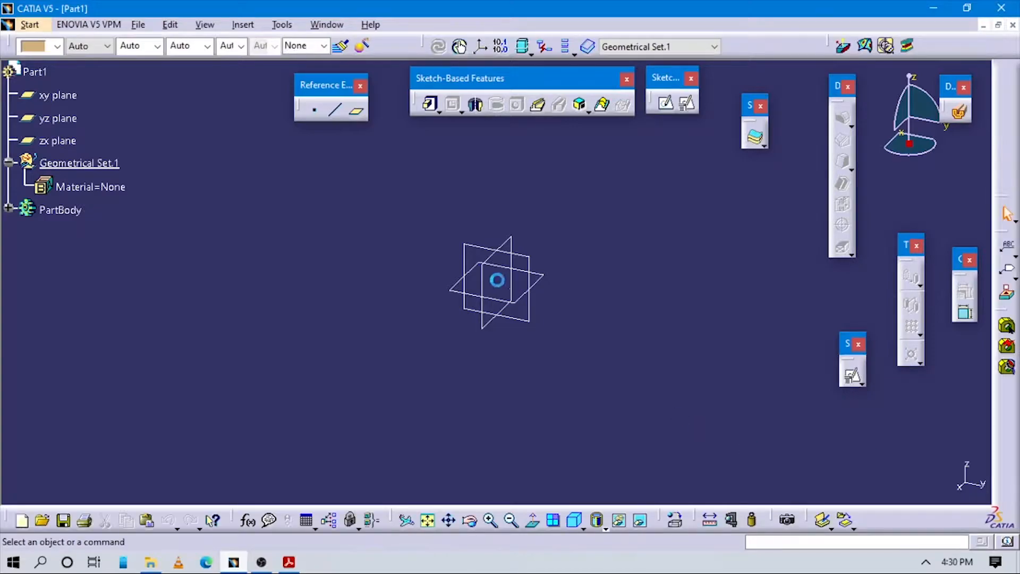
Hide the three default reference planes and create a coordinates-type point at X 0, Y 0, Z 0 mm
right_click(536, 280)
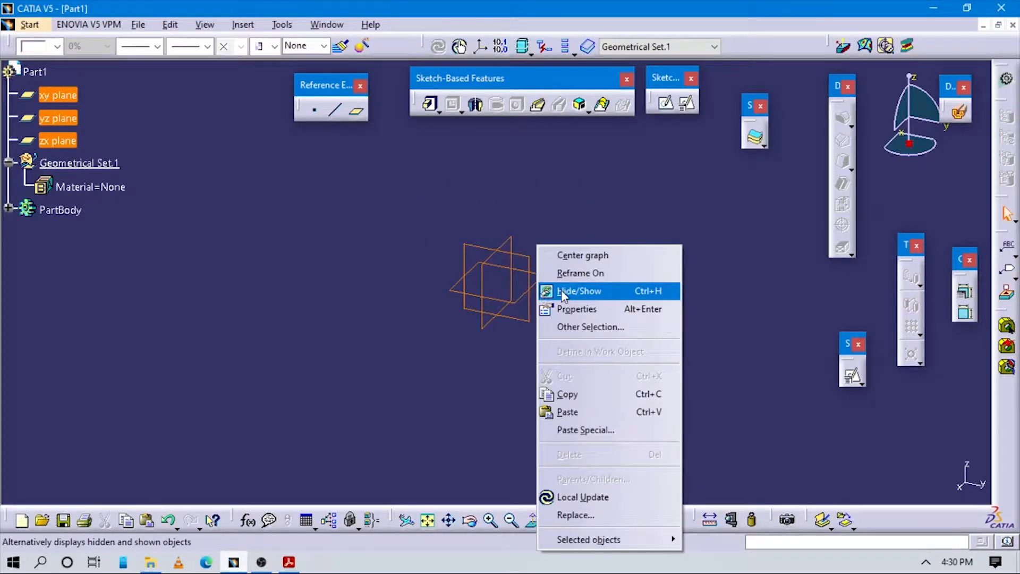
click(555, 292)
click(313, 113)
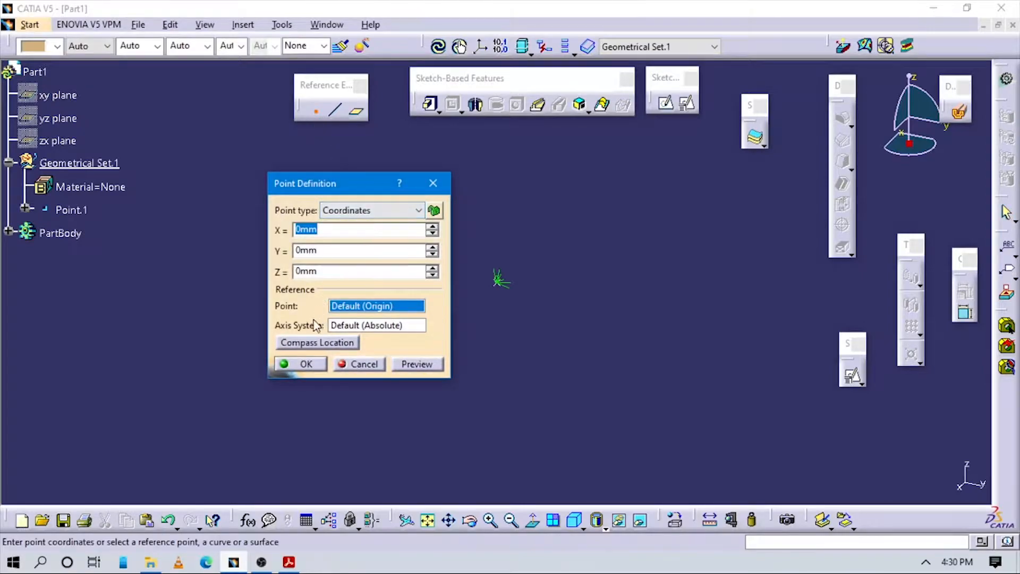
click(377, 210)
click(377, 210)
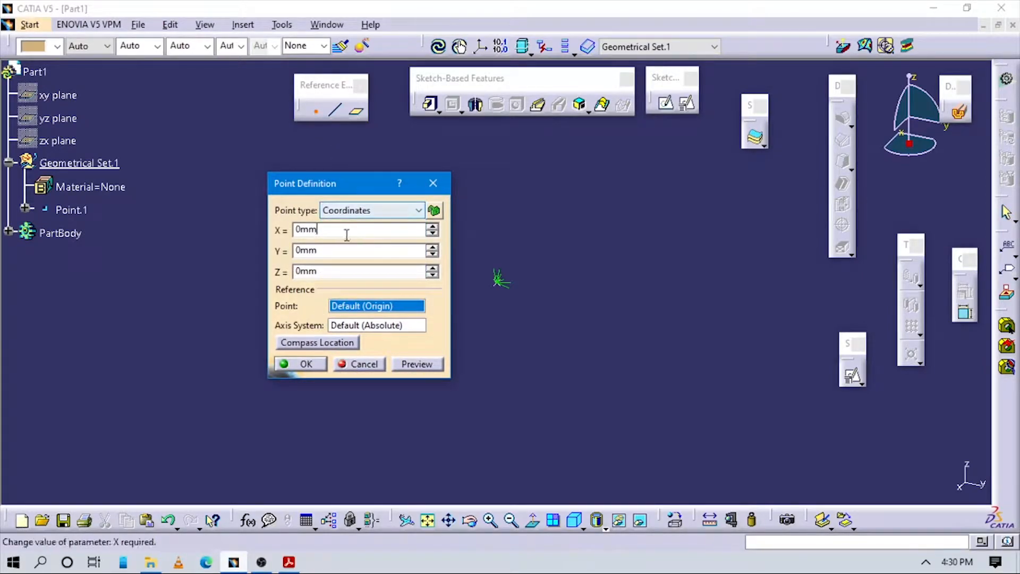
click(336, 249)
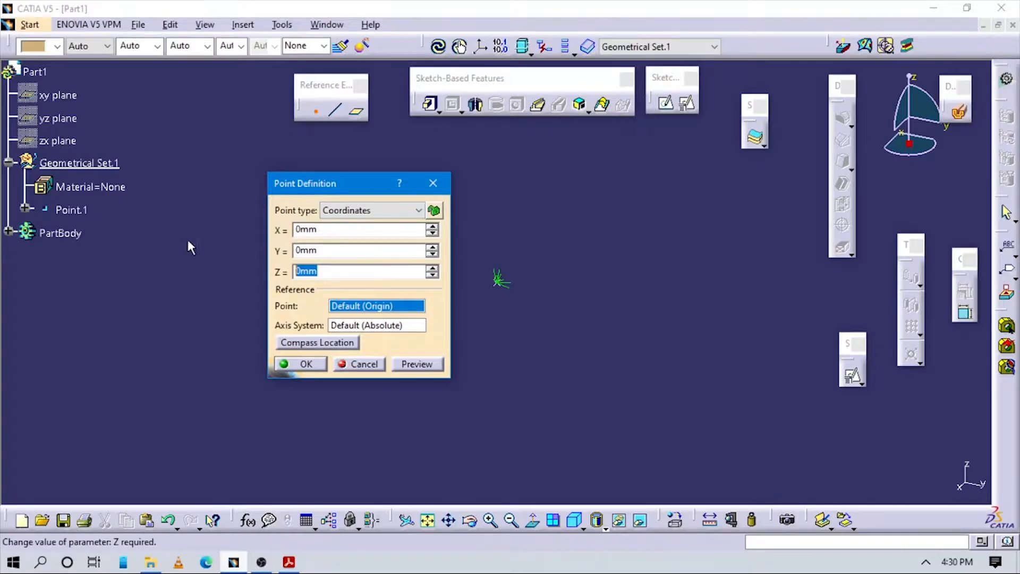
click(287, 362)
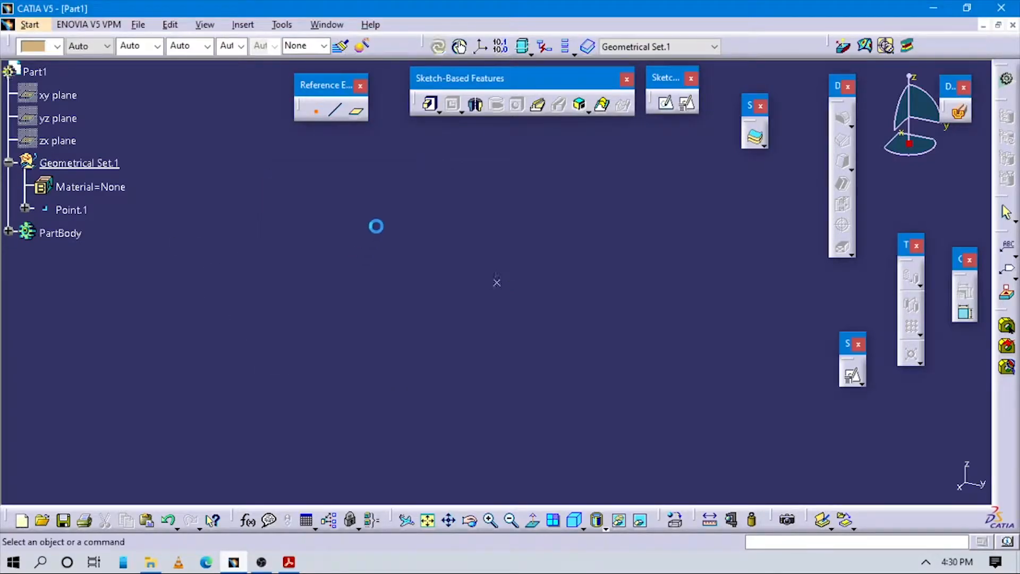
Insert a Standard axis system with its origin at Point.1
click(255, 25)
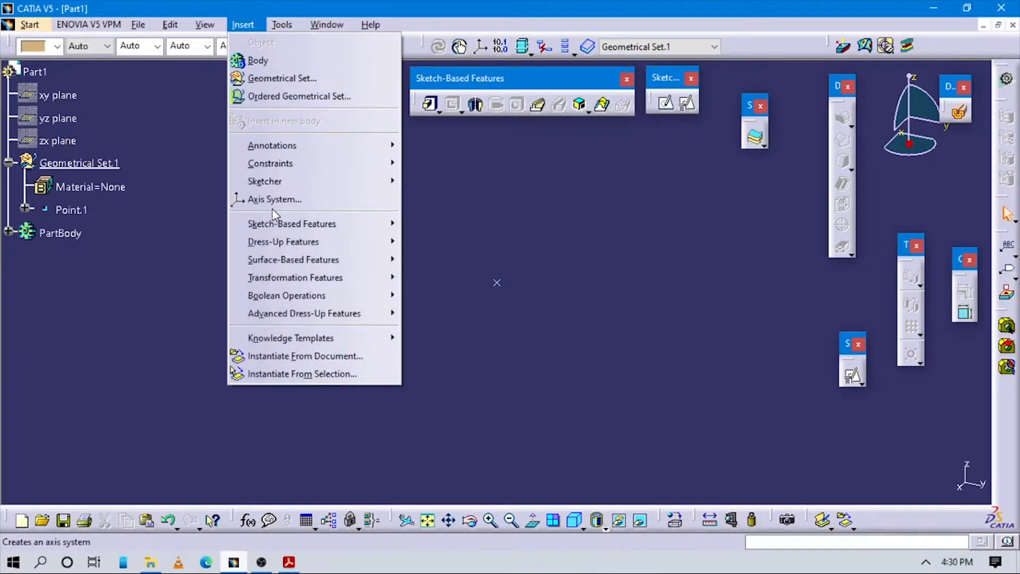
click(250, 199)
click(76, 232)
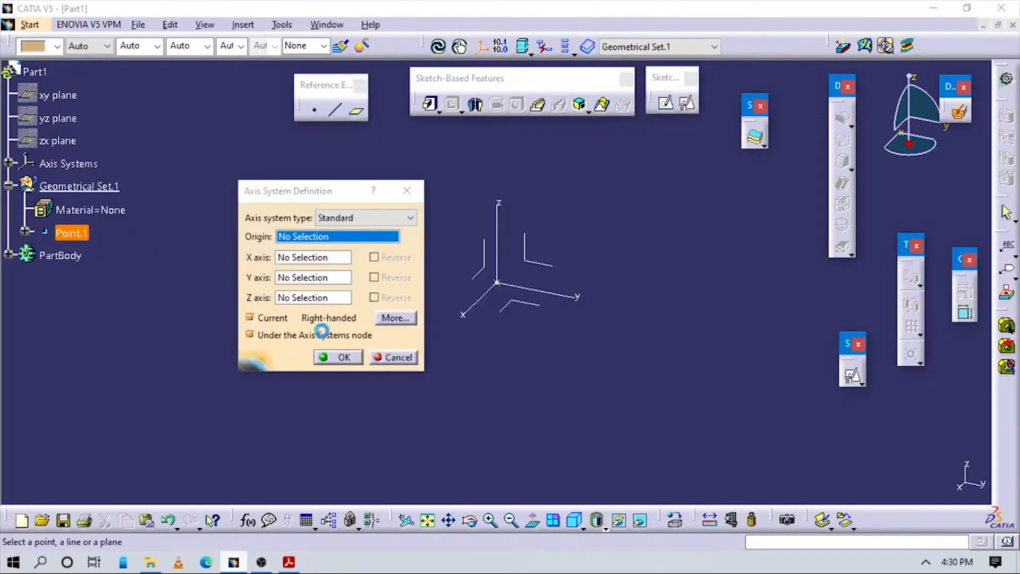
click(344, 358)
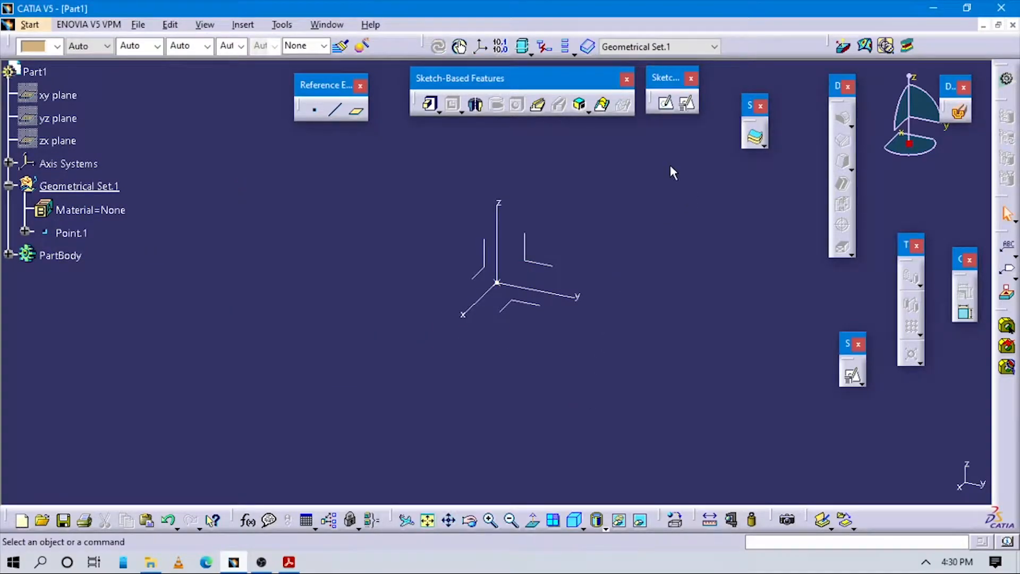
Create a positioned sketch on the axis system's YZ plane, with Point.1 as projection-point origin and H direction parallel to the Y axis
key(Return)
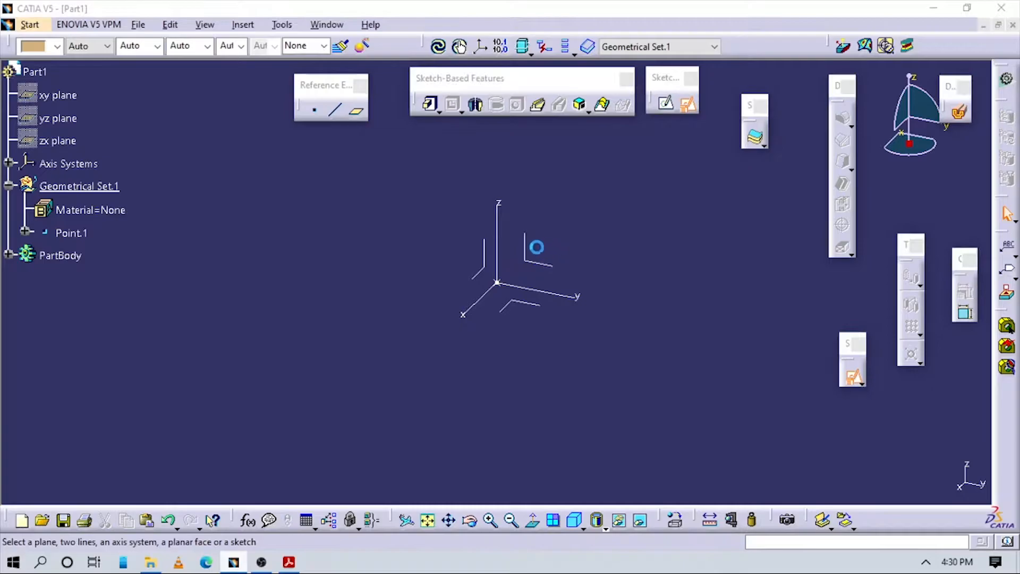
click(522, 237)
click(288, 197)
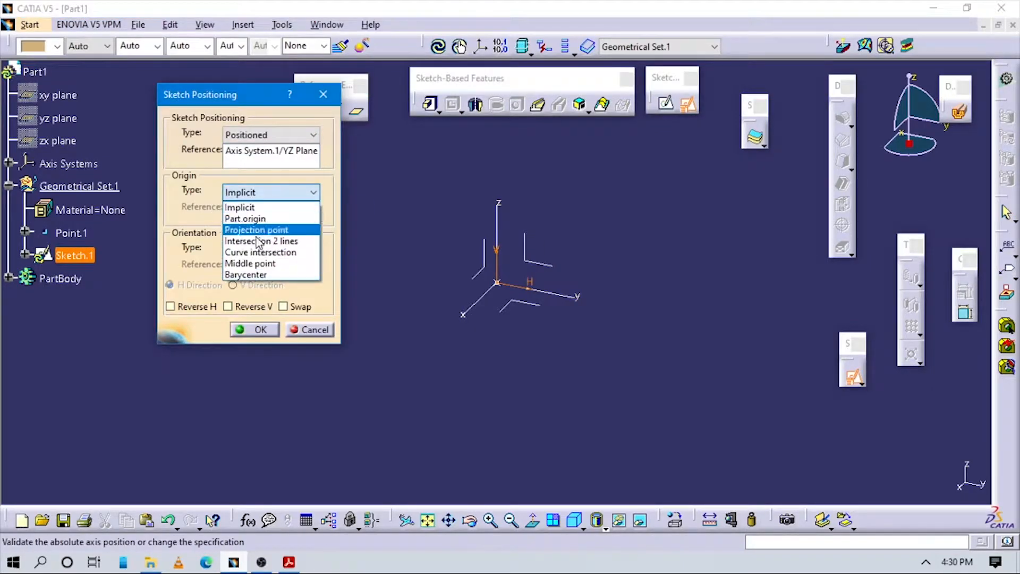
click(247, 227)
click(245, 249)
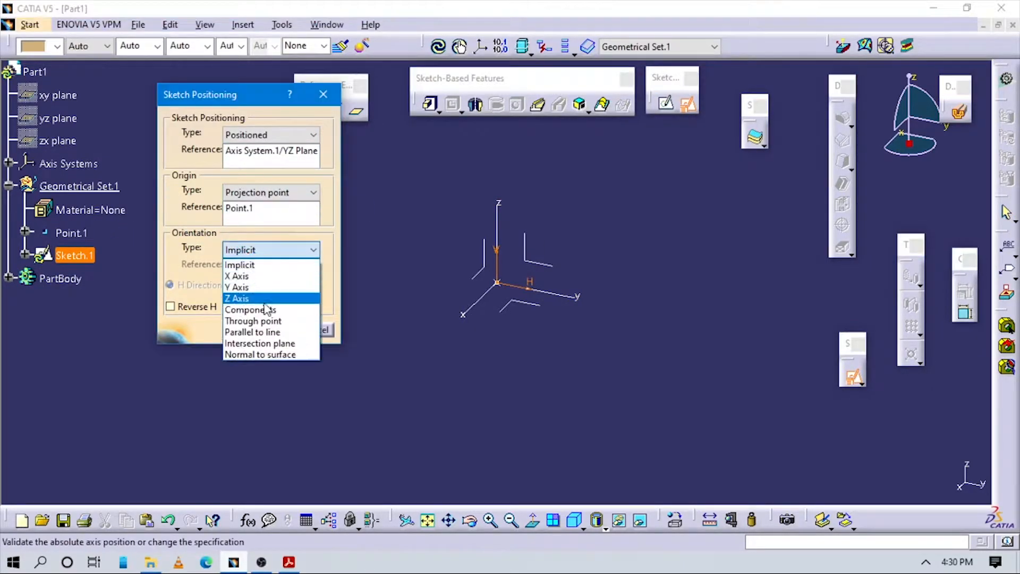
click(255, 327)
click(559, 297)
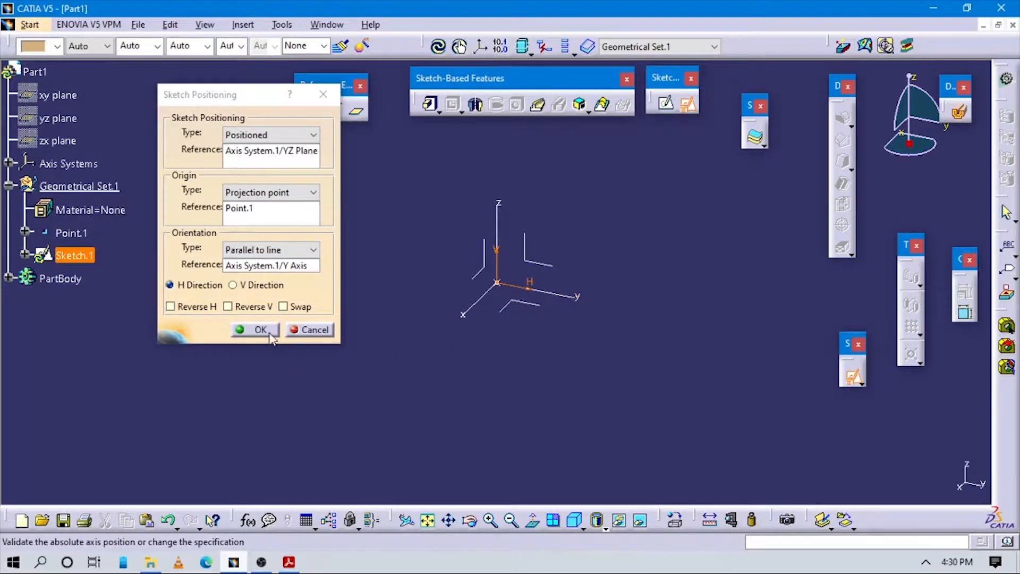
click(255, 329)
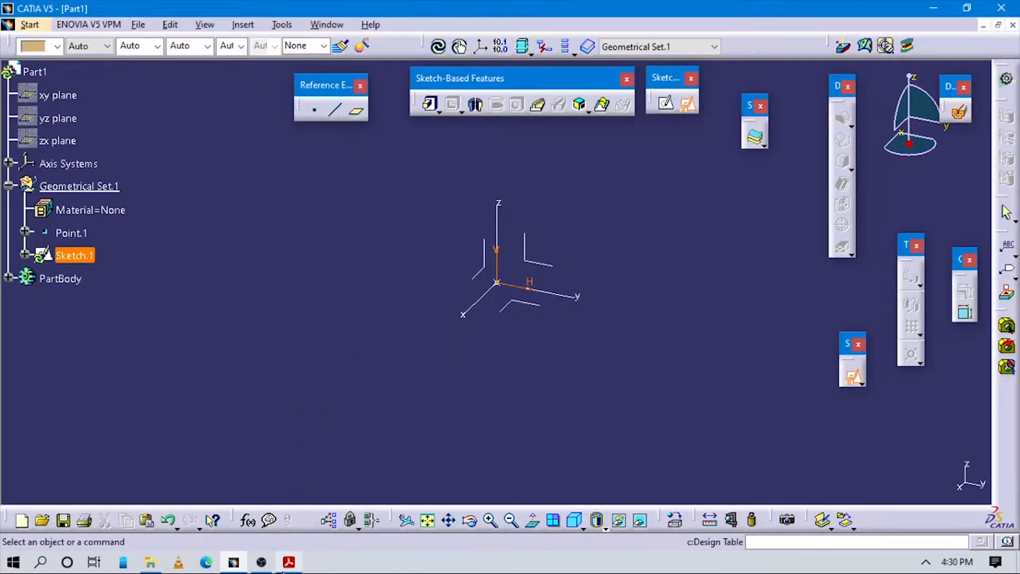
Consult Figure 2-57 in the Acrobat Reader PDF and sketch two concentric circles of about 16 and 31 mm radius, up and right of the origin
click(289, 562)
scroll(676, 303, down, 3)
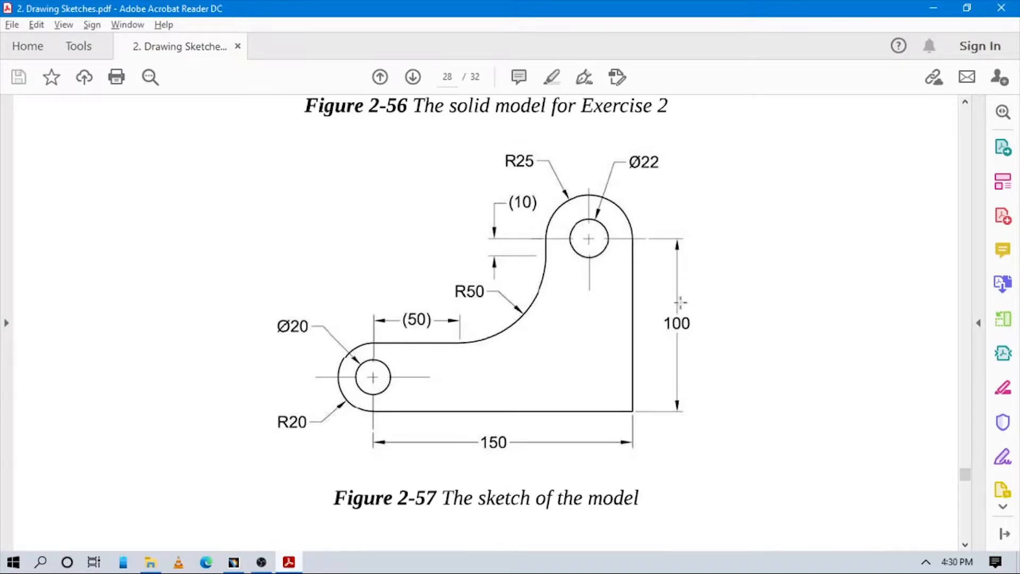
key(alt+Tab)
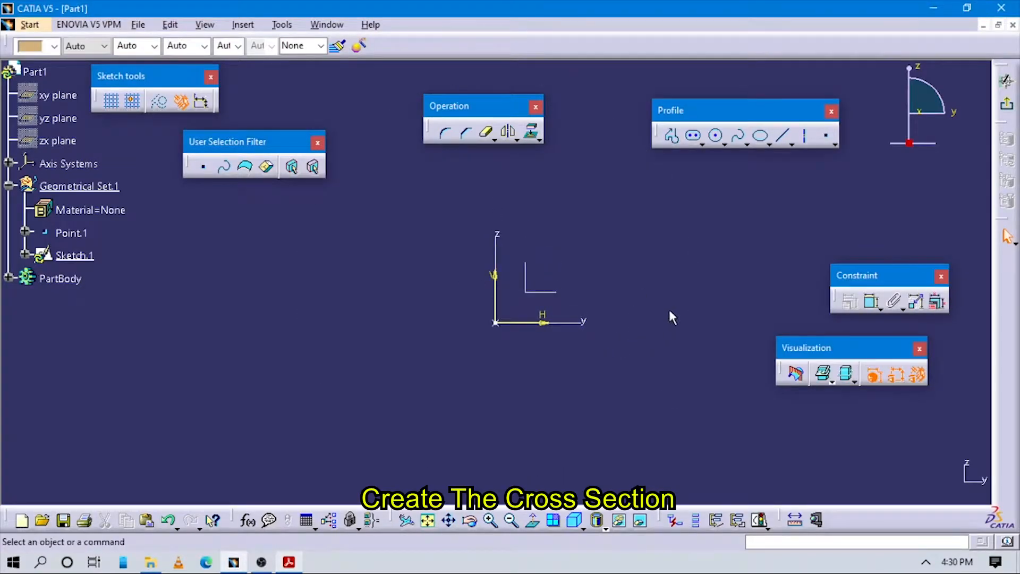
click(633, 199)
click(662, 208)
click(716, 136)
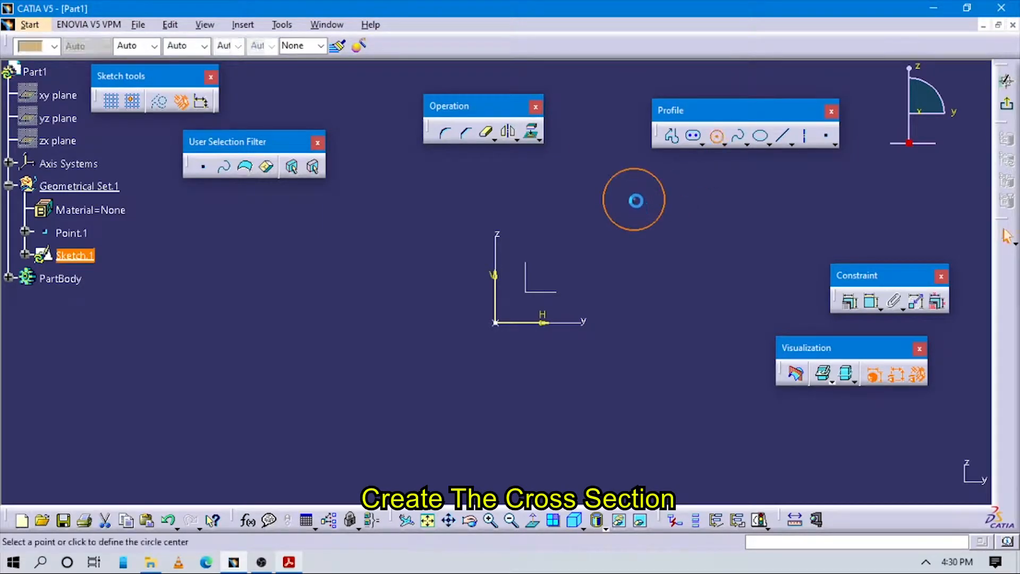
click(633, 199)
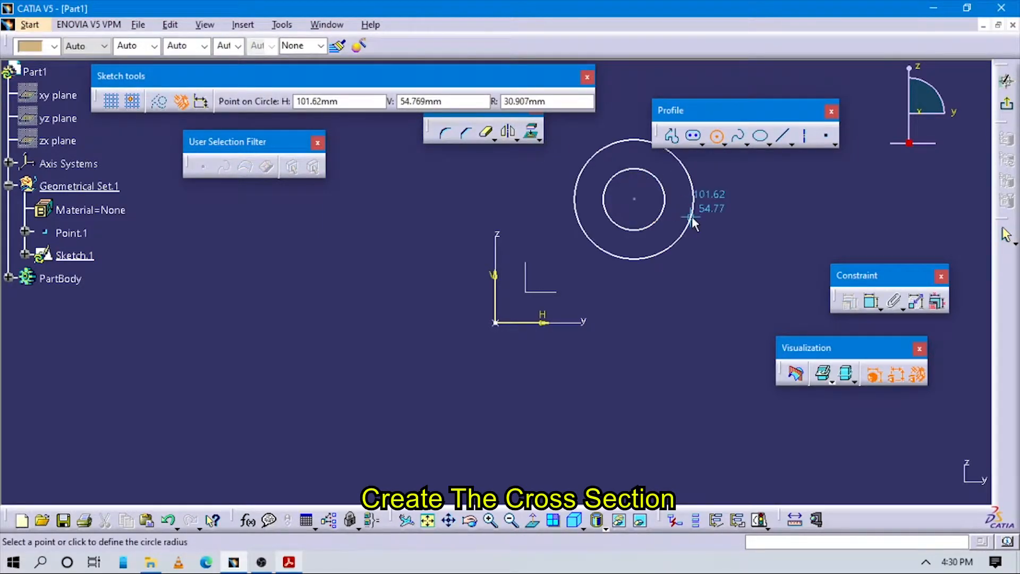
click(693, 206)
Sketch a second pair of concentric circles left of the origin, the outer one with a radius of about 38 mm
click(717, 136)
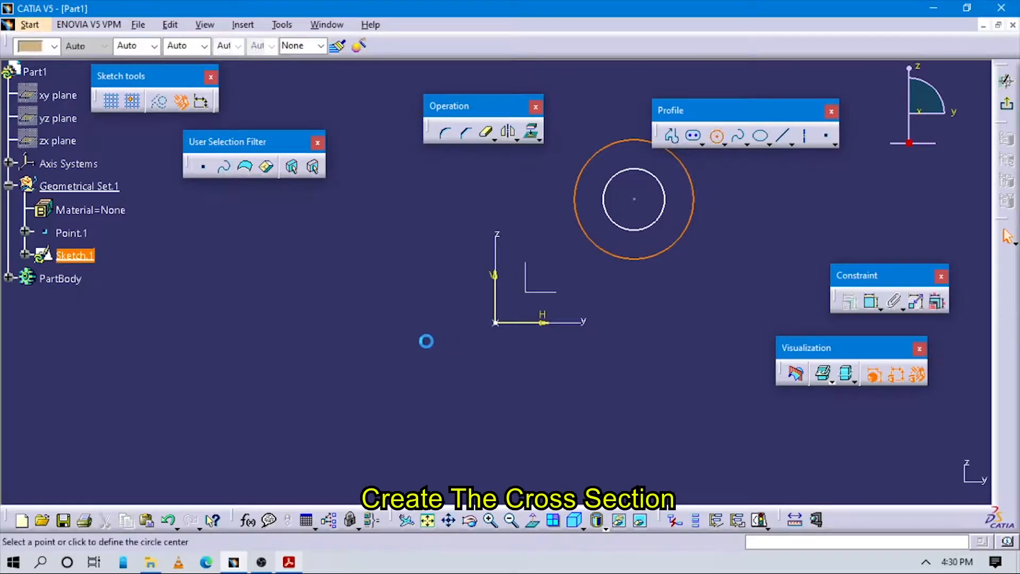
click(322, 316)
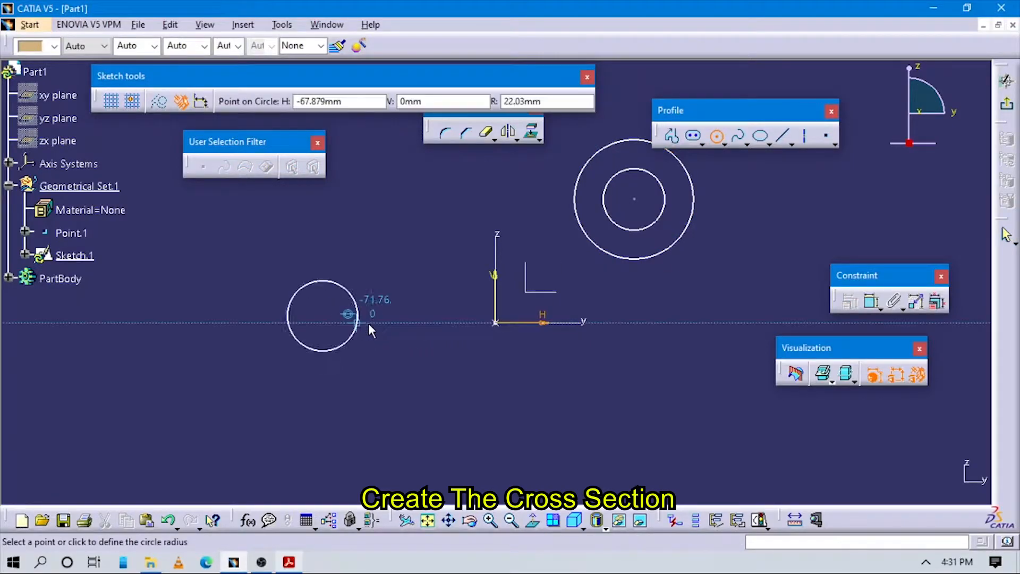
click(369, 317)
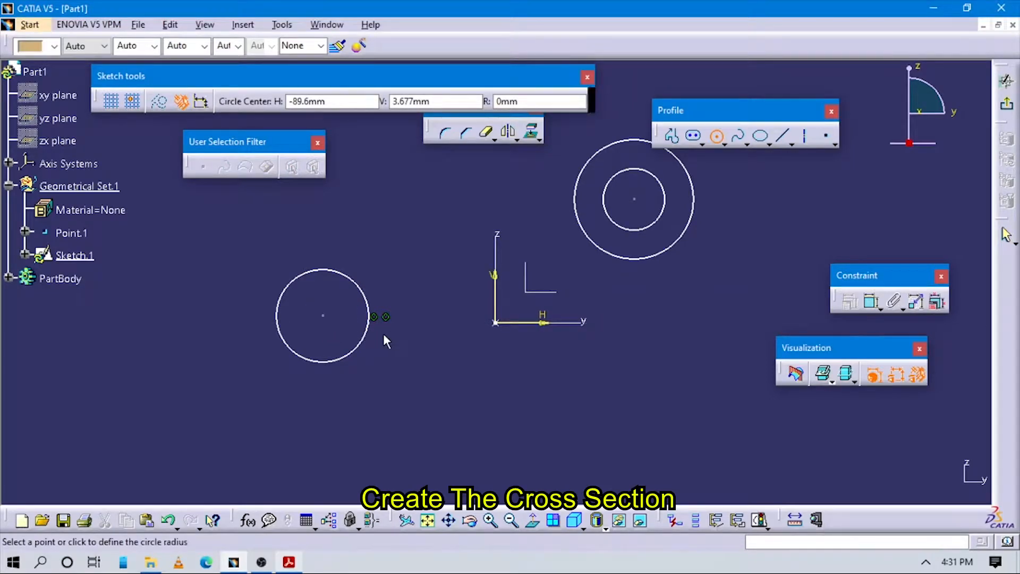
click(394, 336)
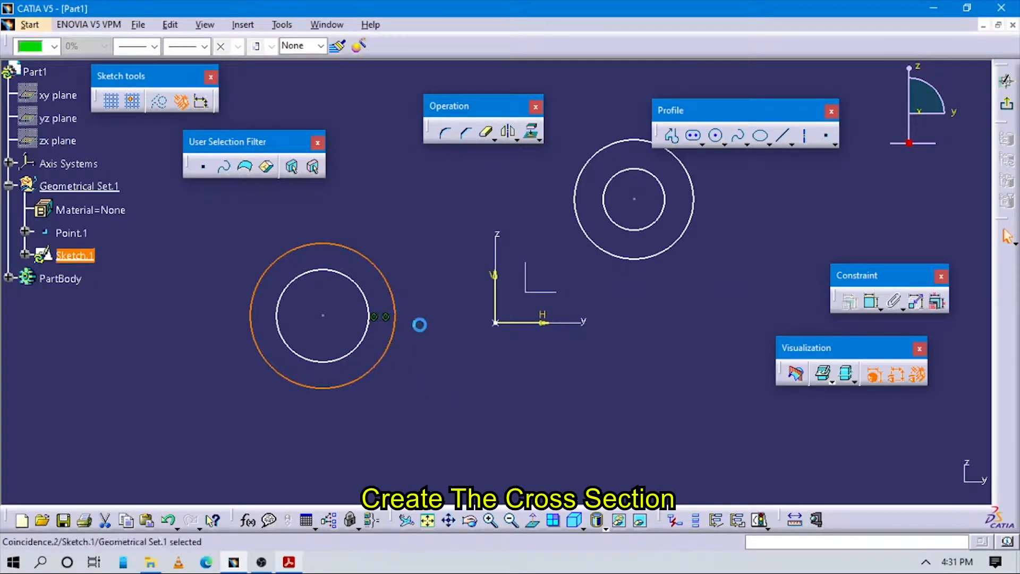
Delete the automatic coincidence constraints from the left pair of circles
click(445, 389)
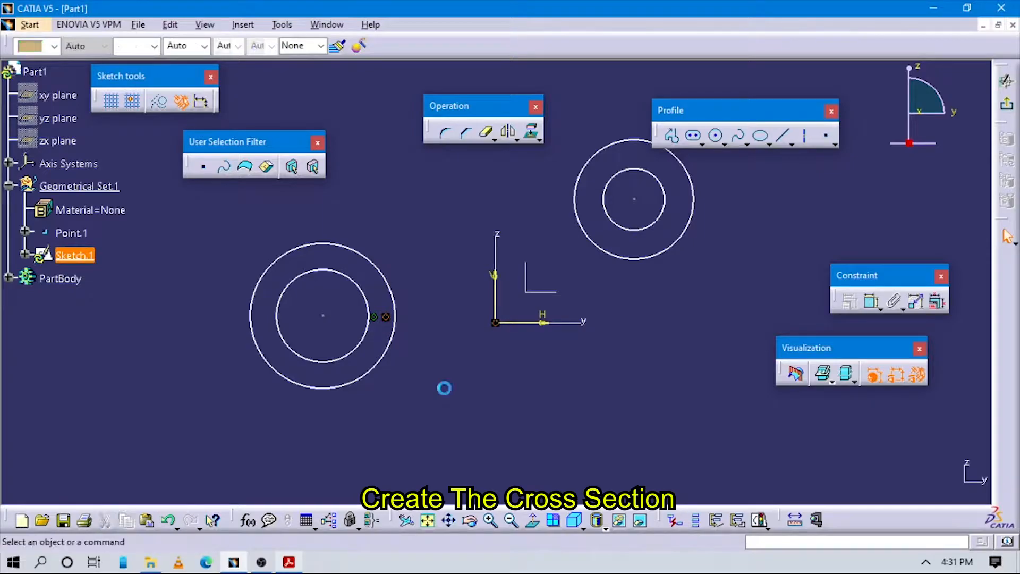
click(374, 316)
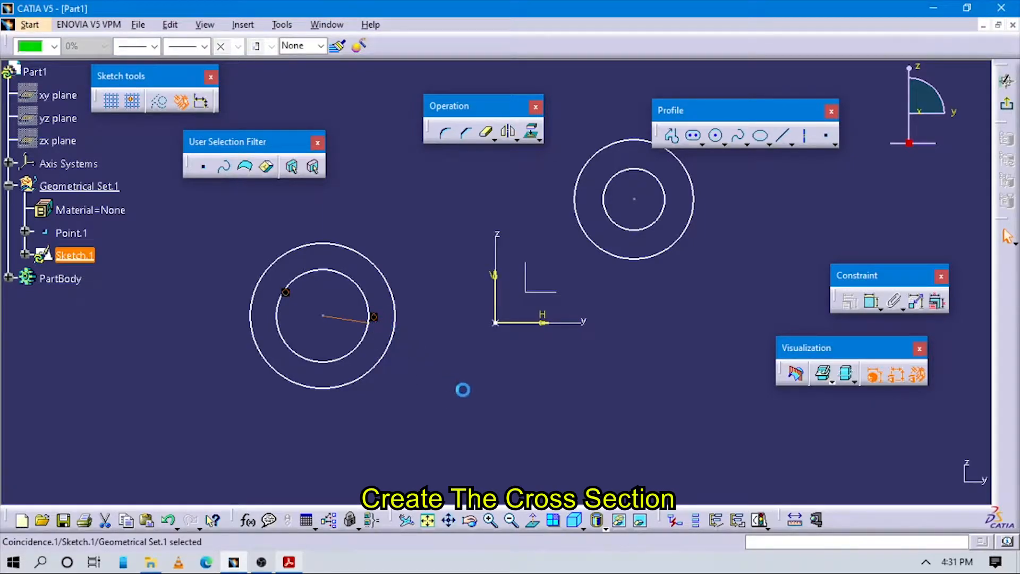
click(430, 402)
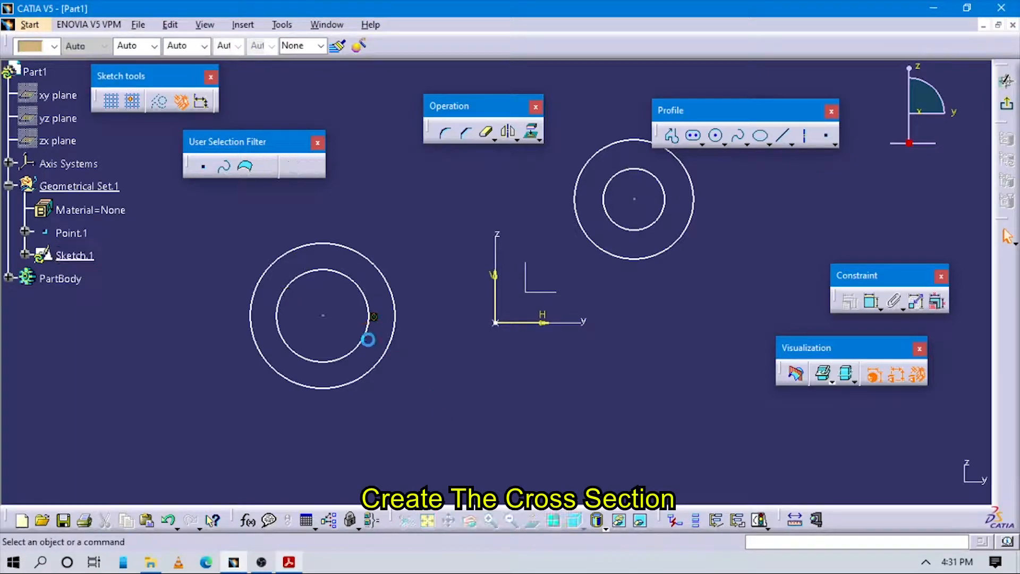
click(375, 316)
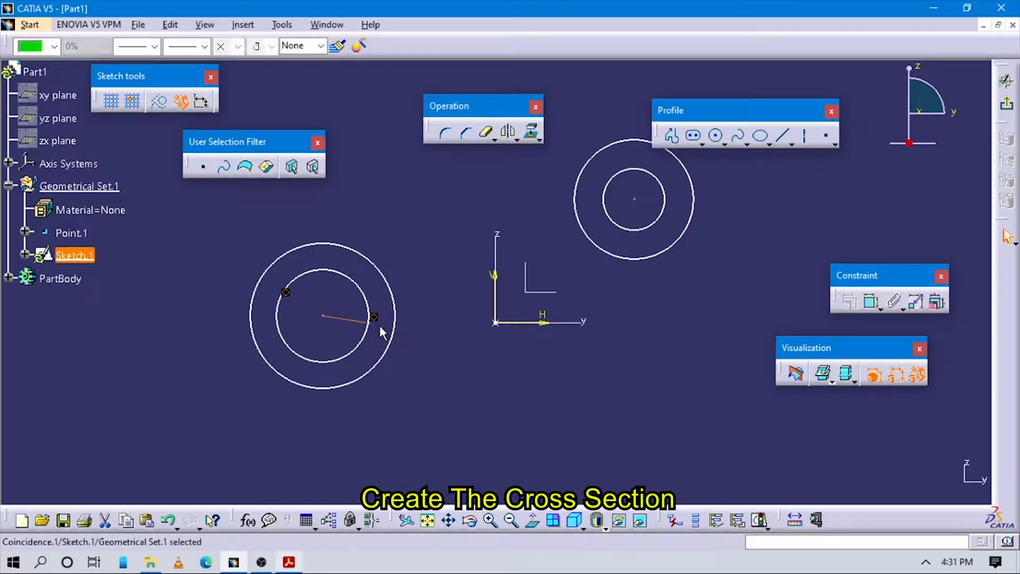
click(382, 332)
Check the hole size in the PDF drawing and dimension the larger circle of the upper-right pair with a diameter of 22 mm
key(alt+Tab)
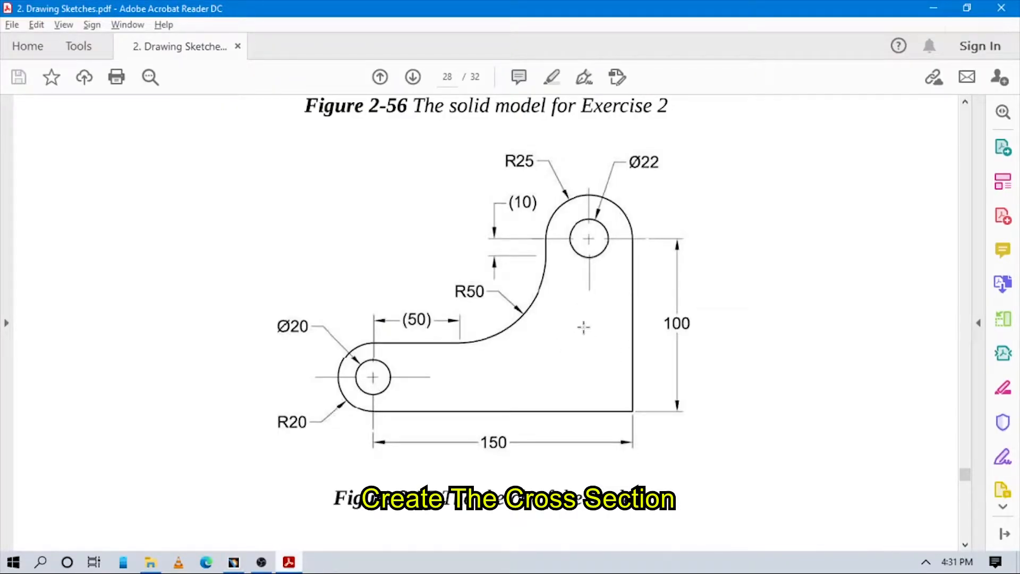
key(alt+Tab)
middle_drag(610, 288, 541, 356)
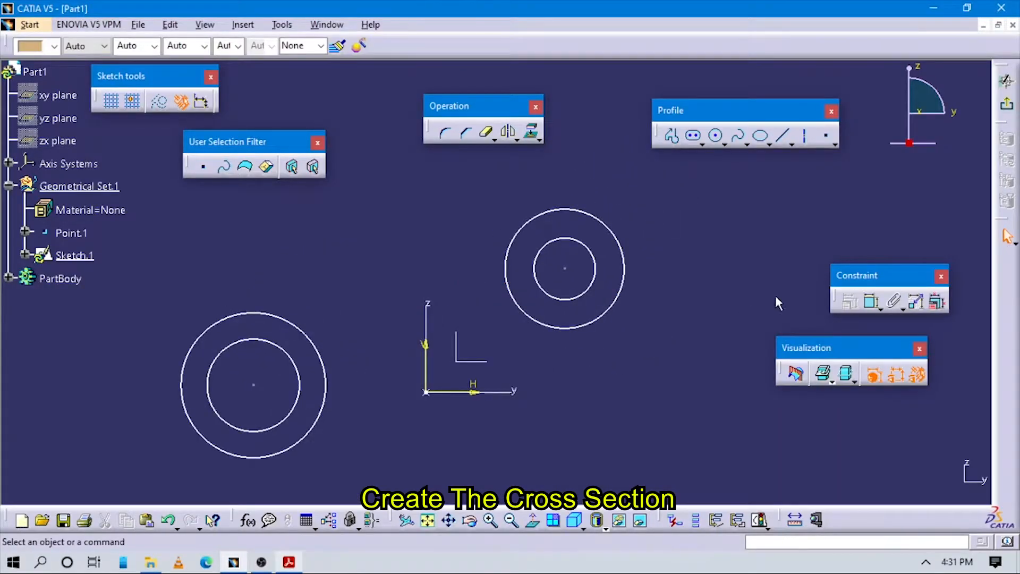
click(579, 214)
click(631, 180)
key(alt+Tab)
key(alt+Tab)
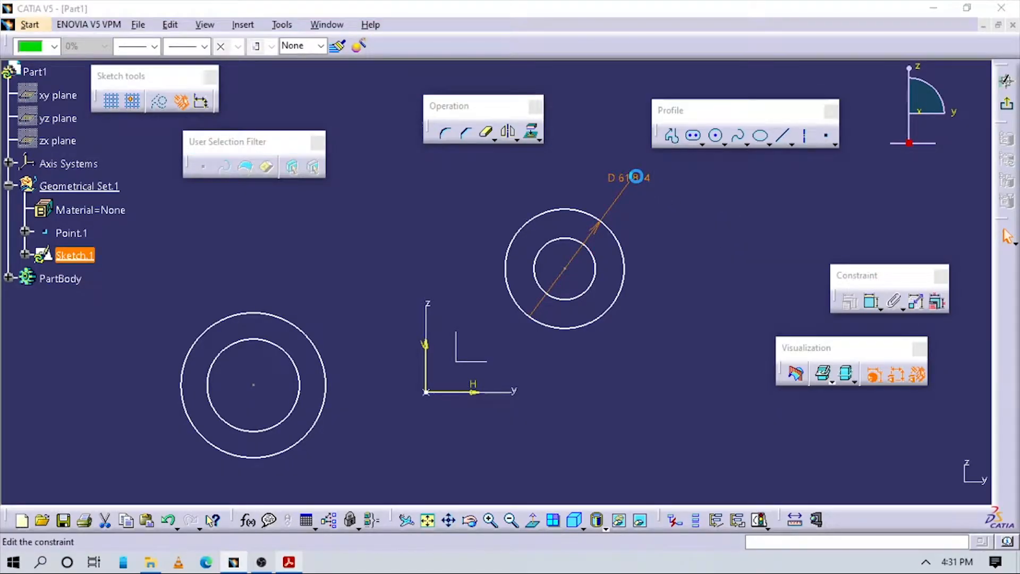
text(22mm)
key(Return)
click(758, 232)
Dimension the other circle of the upper-right pair as a radius of 25 mm, following the PDF drawing
click(872, 301)
click(571, 238)
click(577, 190)
double_click(578, 189)
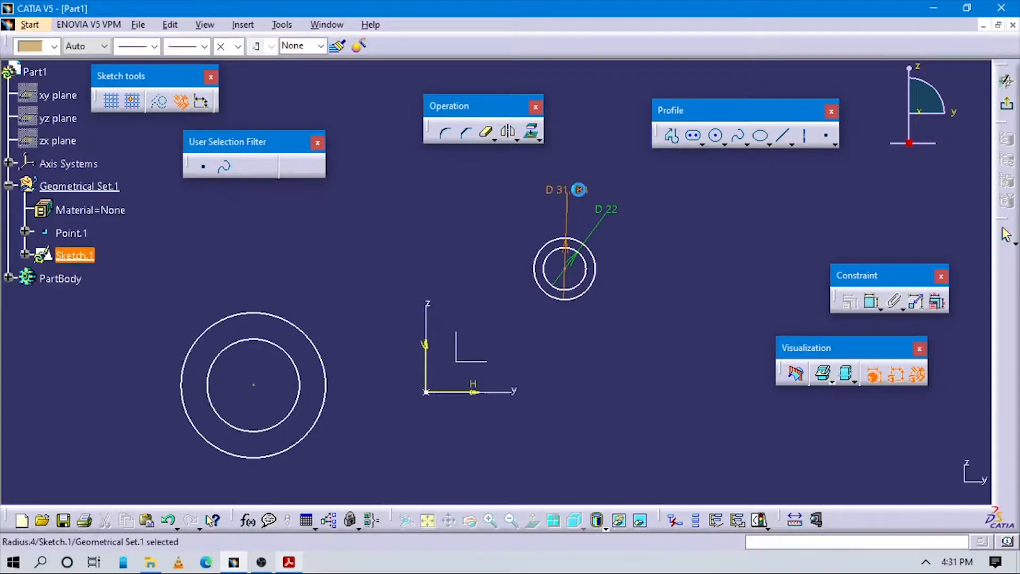
key(alt+Tab)
key(alt+Tab)
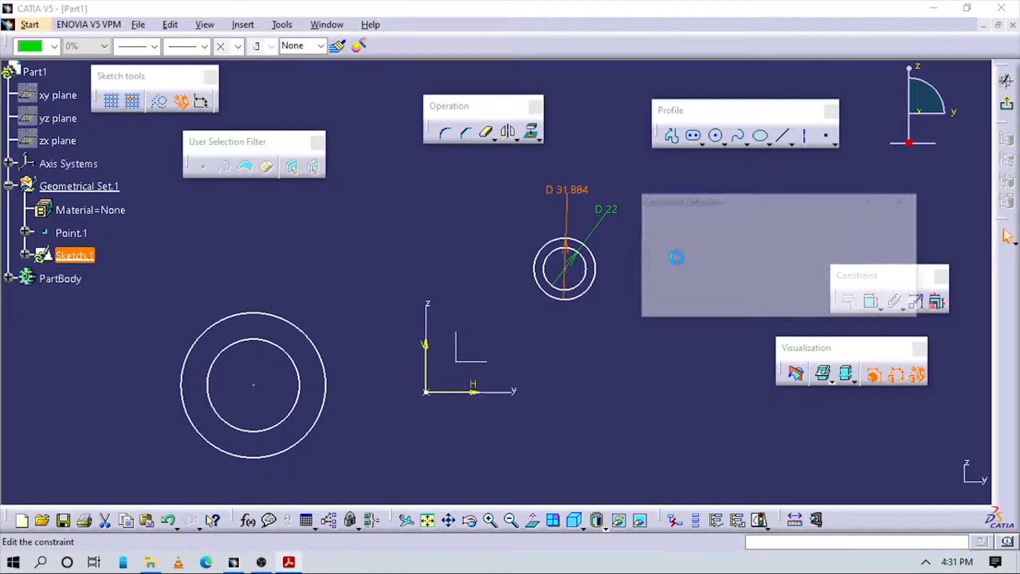
click(709, 270)
click(707, 277)
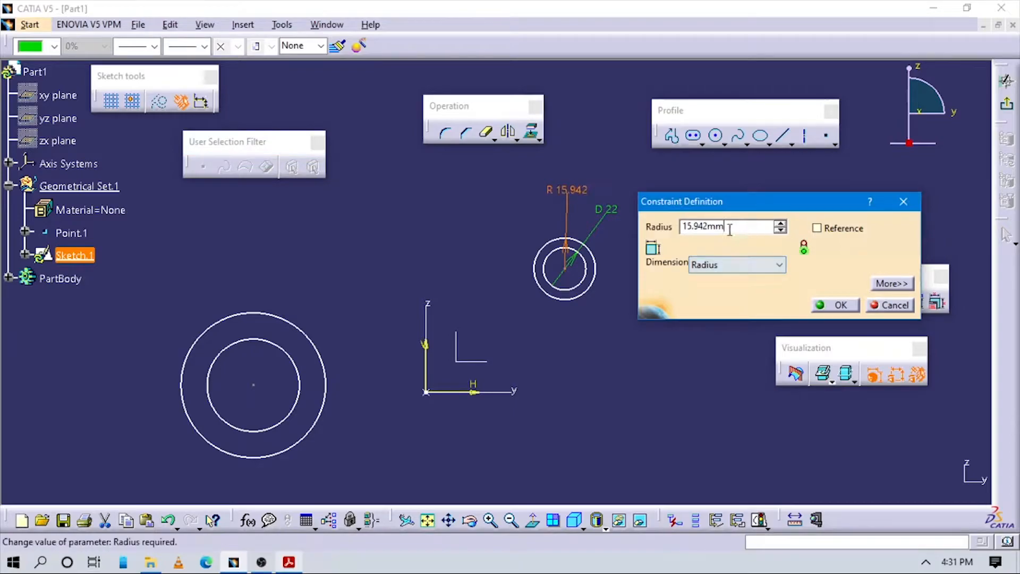
text(25)
key(Return)
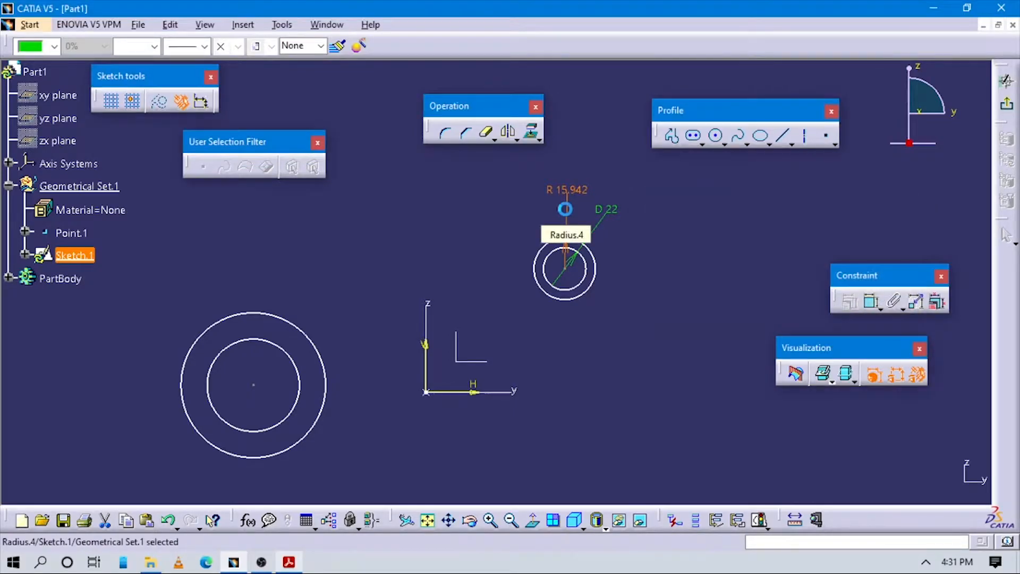
Check the rounded end's size in the PDF drawing and dimension the left pair's outer circle with a radius of 20 mm
click(280, 315)
click(316, 273)
key(alt+Tab)
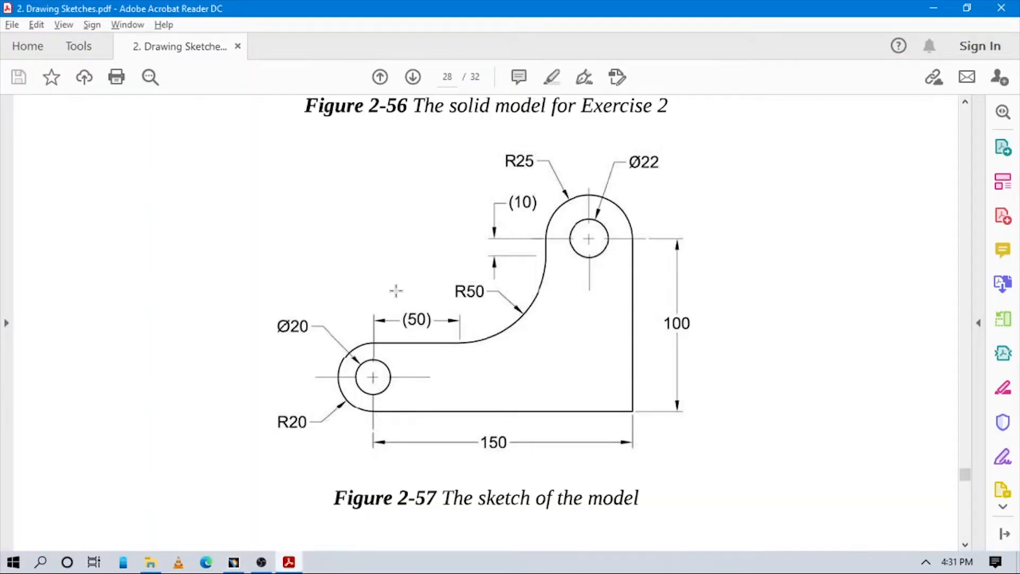
key(alt+Tab)
double_click(314, 272)
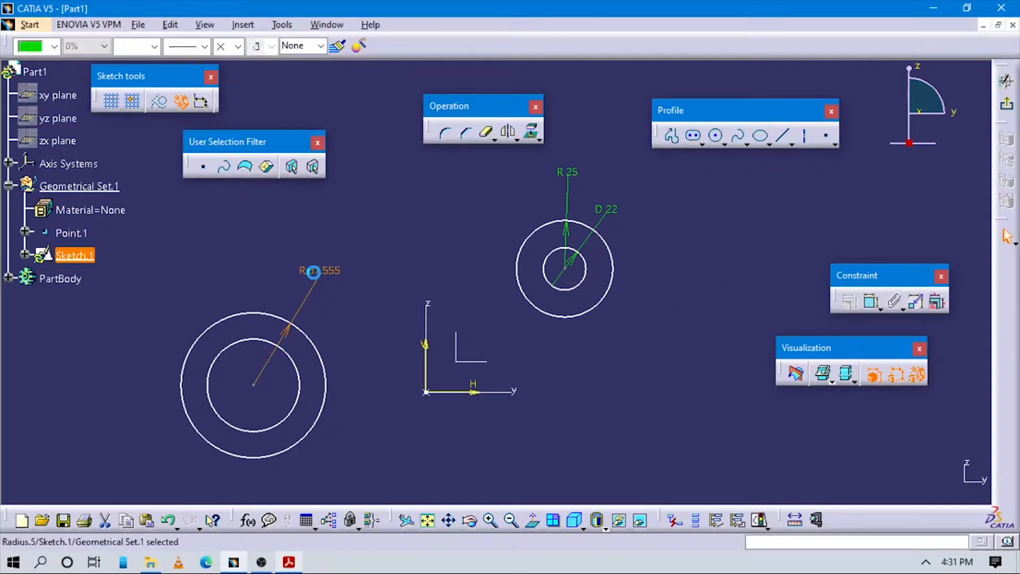
click(829, 304)
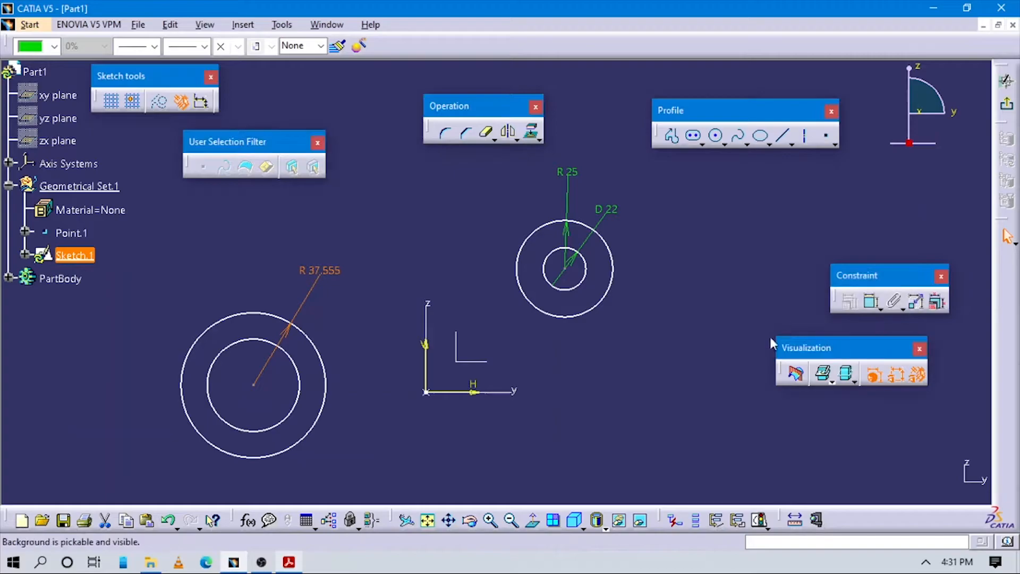
Dimension the other circle of the left pair as a diameter of 20 mm, following the PDF drawing
click(872, 302)
click(257, 339)
click(244, 308)
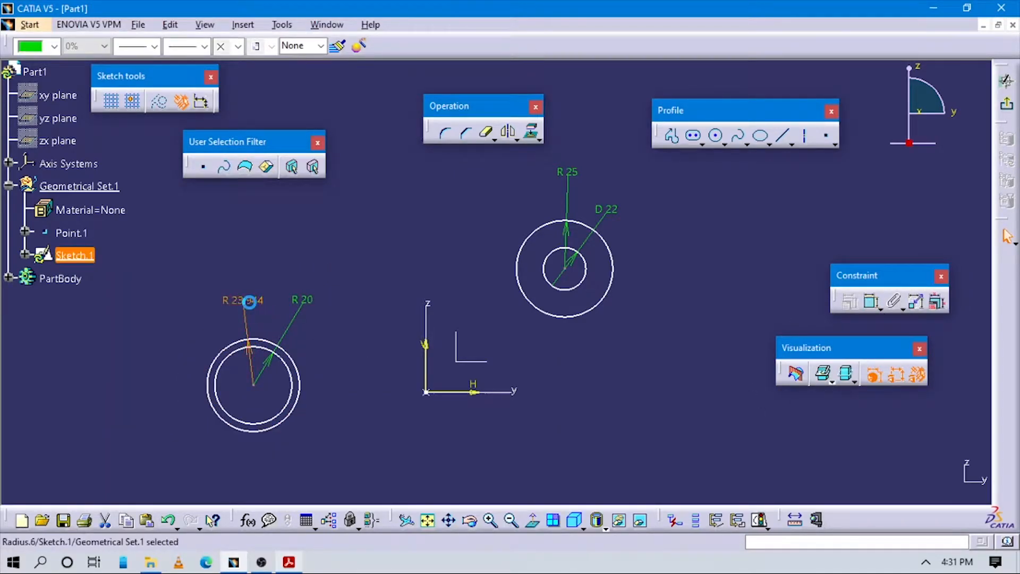
double_click(247, 298)
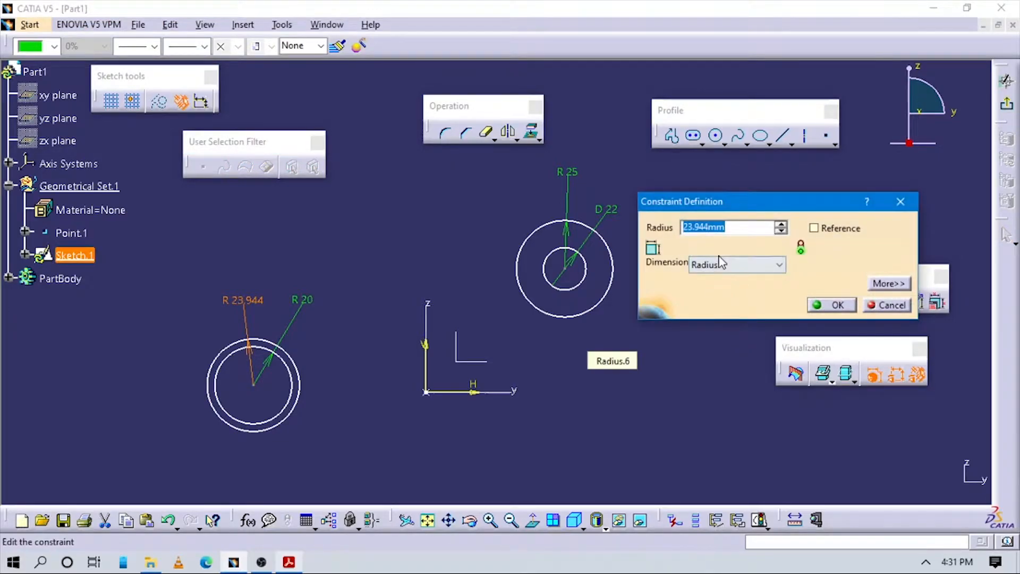
click(721, 264)
click(707, 289)
key(alt+Tab)
key(alt+Tab)
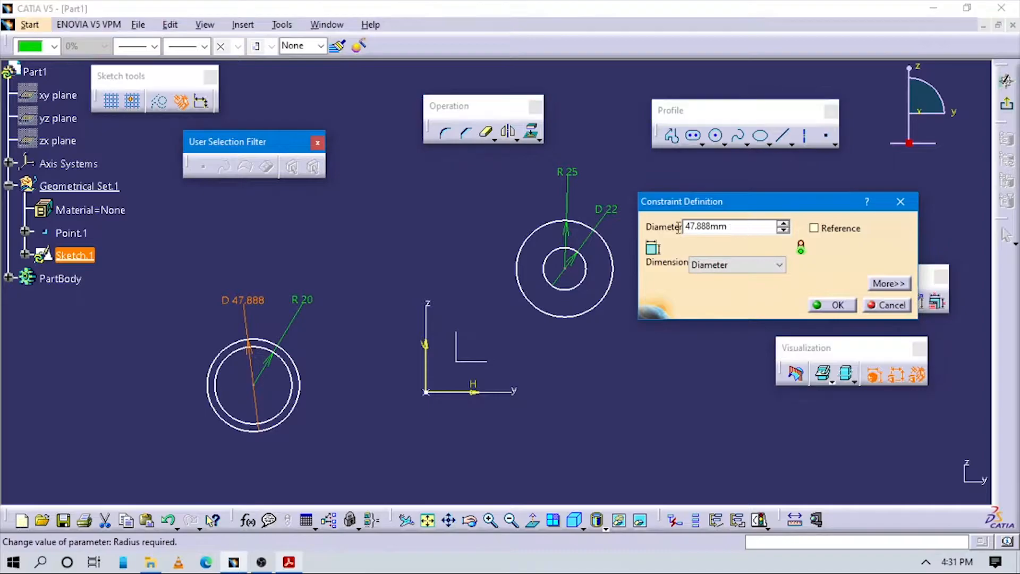
text(20)
key(Return)
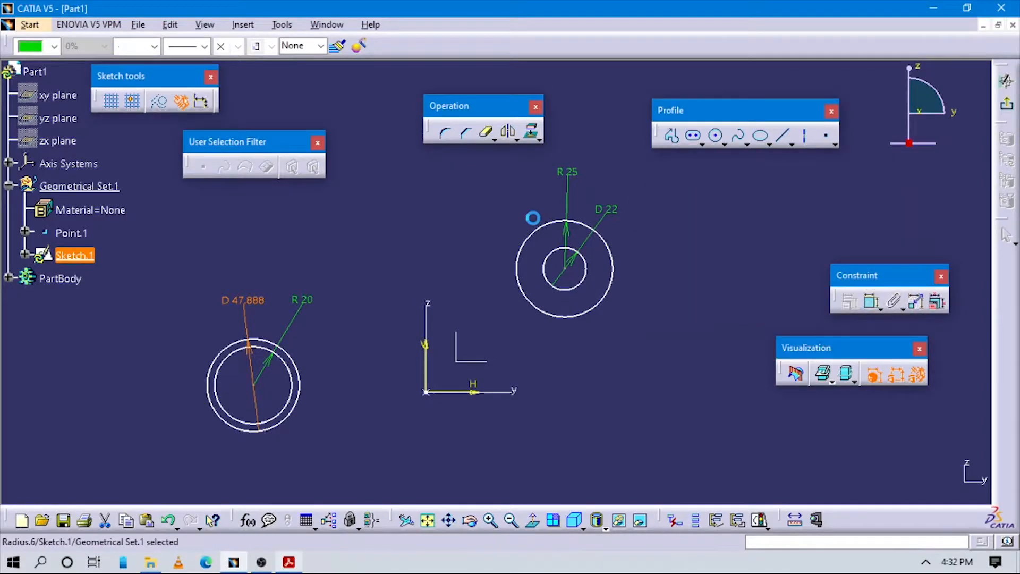
Constrain the left circles' centre to the horizontal sketch axis with an offset of 0
mouse_move(365, 412)
middle_down()
mouse_move(497, 315)
mouse_move(483, 390)
middle_up()
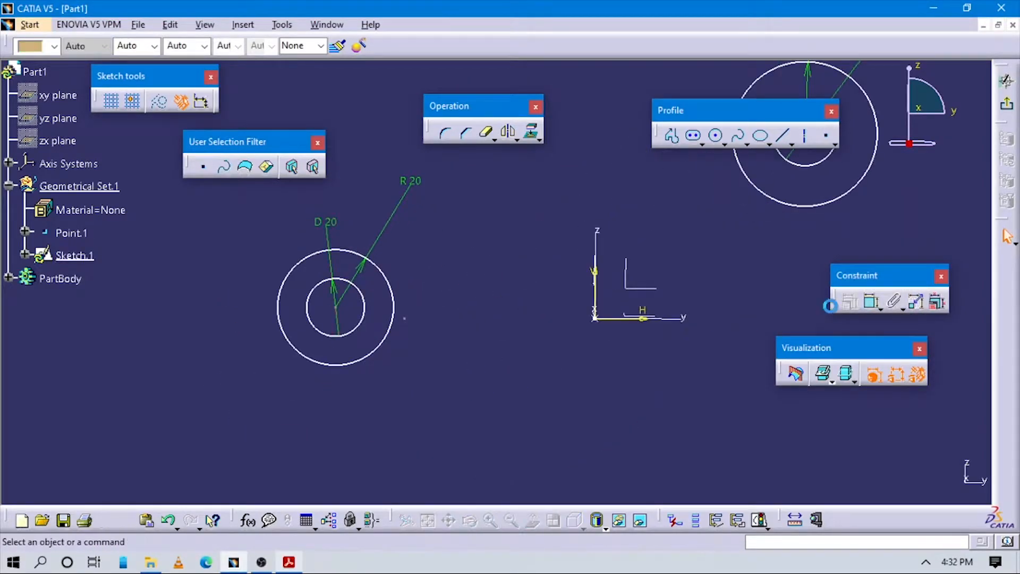
click(872, 302)
click(336, 307)
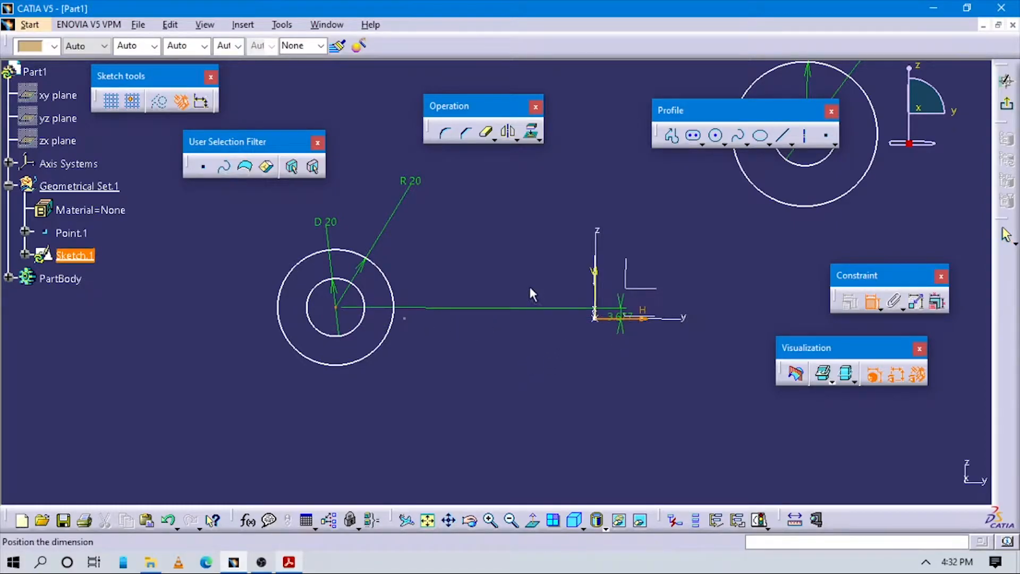
right_click(499, 267)
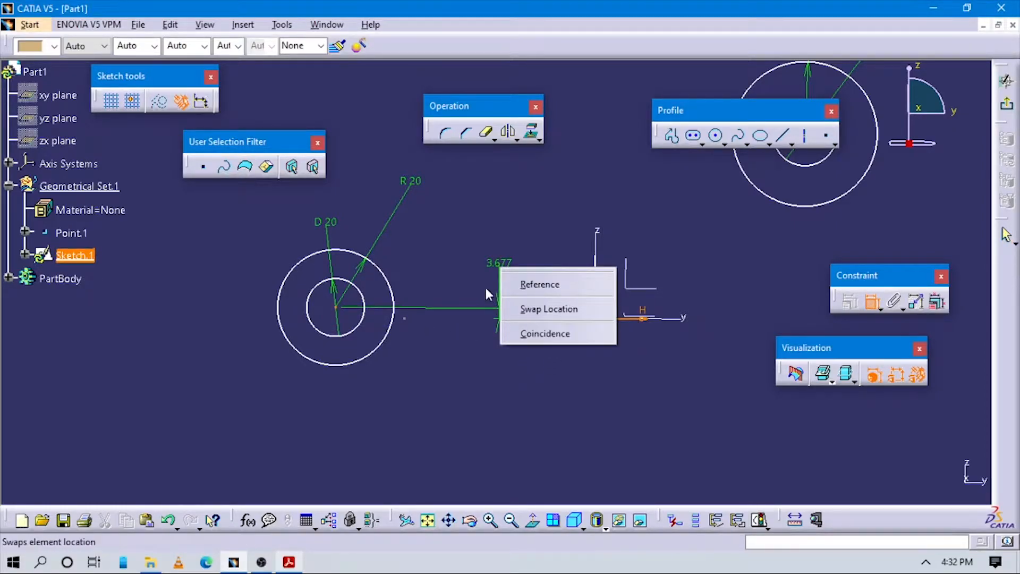
click(487, 291)
click(489, 273)
double_click(494, 271)
text(0)
key(Return)
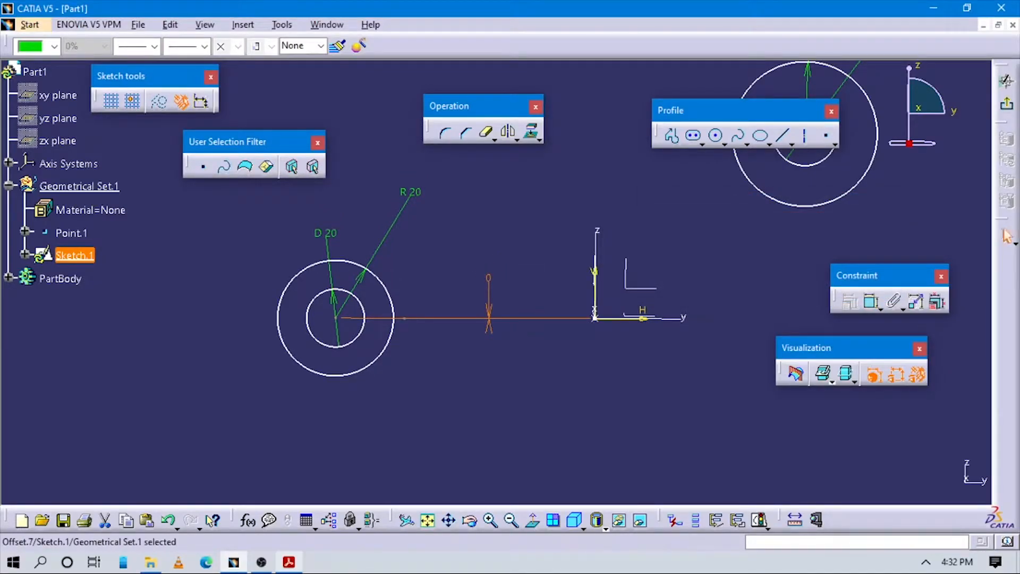
Delete the stray point just outside the left pair of circles
click(424, 368)
click(405, 319)
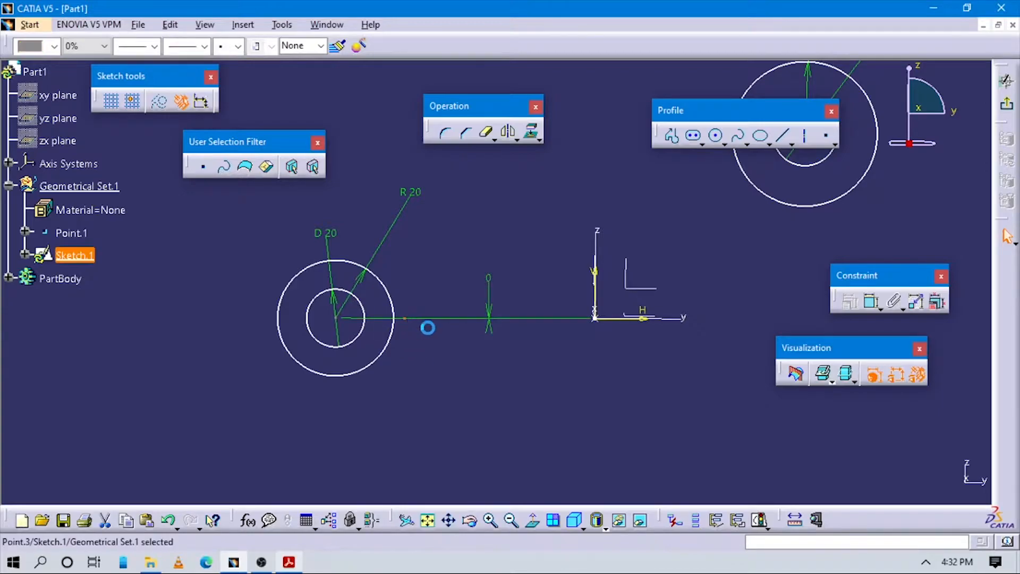
key(Delete)
Dimension the vertical distance between the horizontal axis and the upper-right circles' centre as 100 mm, following the PDF drawing
mouse_move(713, 278)
middle_down()
mouse_move(722, 257)
mouse_move(600, 353)
mouse_move(620, 364)
middle_up()
key(alt+Tab)
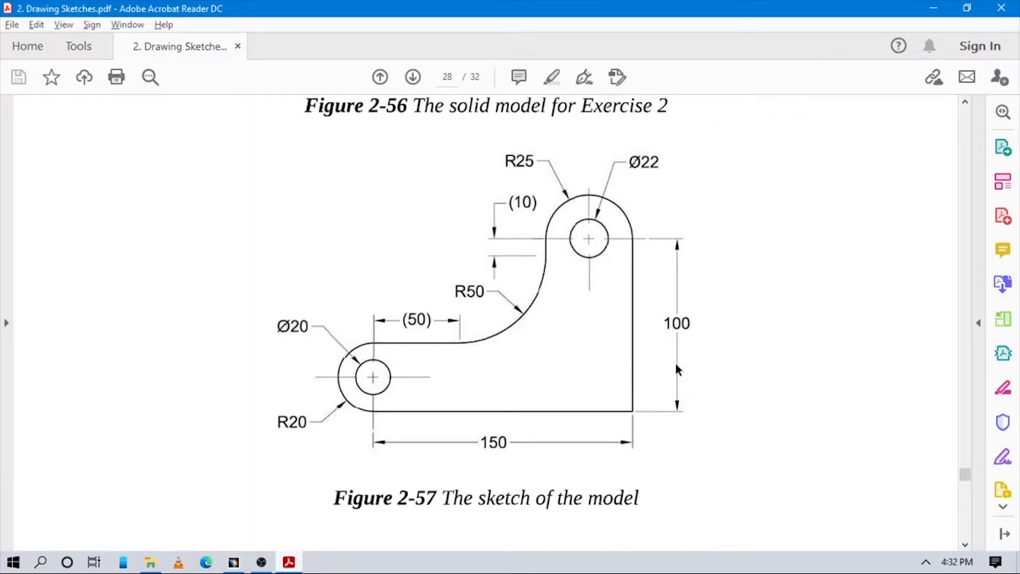
key(alt+Tab)
click(845, 309)
click(531, 350)
click(634, 218)
click(724, 261)
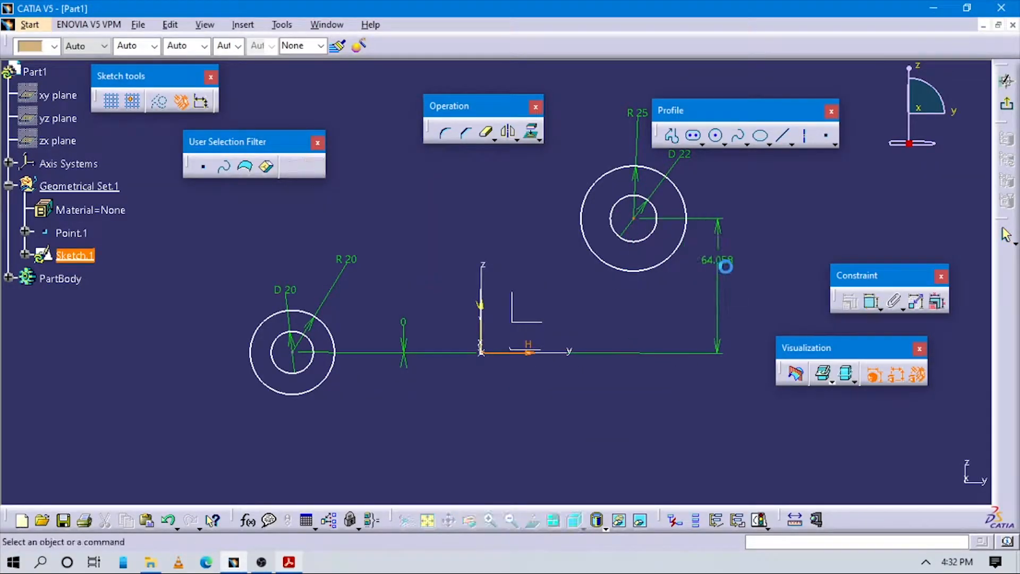
double_click(726, 263)
text(100)
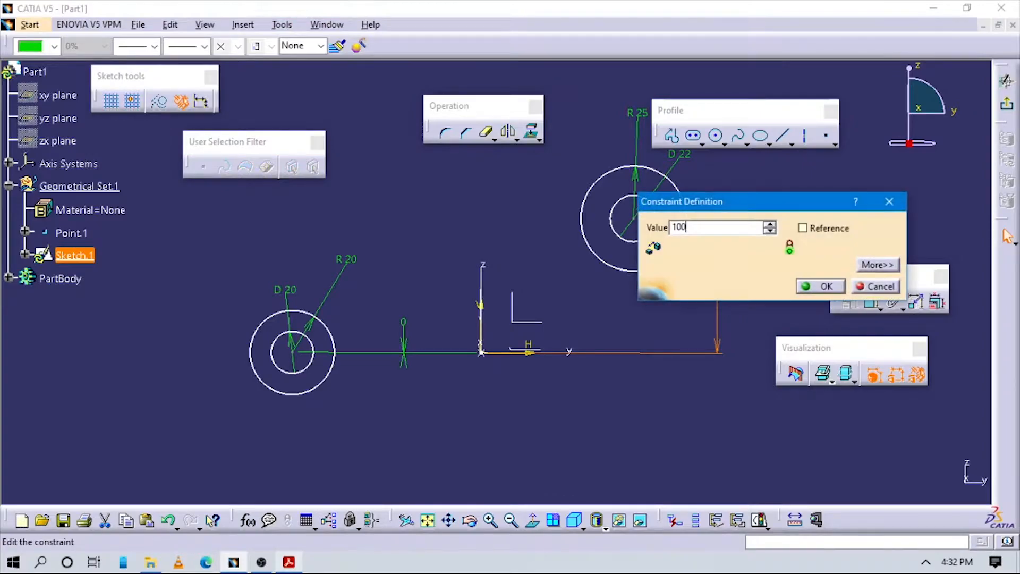
key(Return)
Check the base edge in the PDF drawing and sketch a horizontal line from the left outer circle's lowest point to beyond the upper-right circles
key(alt+Tab)
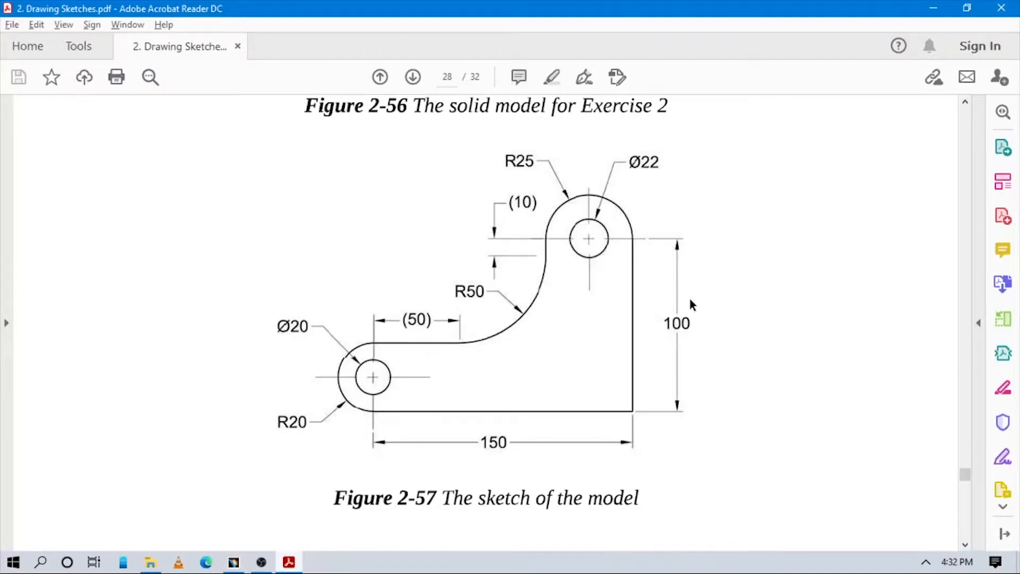
key(alt+Tab)
click(728, 390)
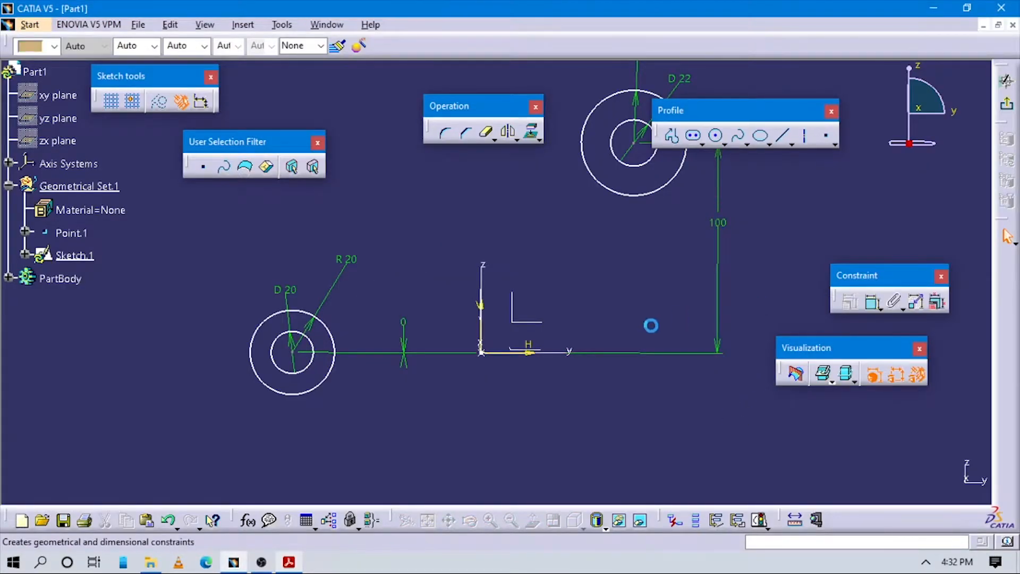
key(alt+Tab)
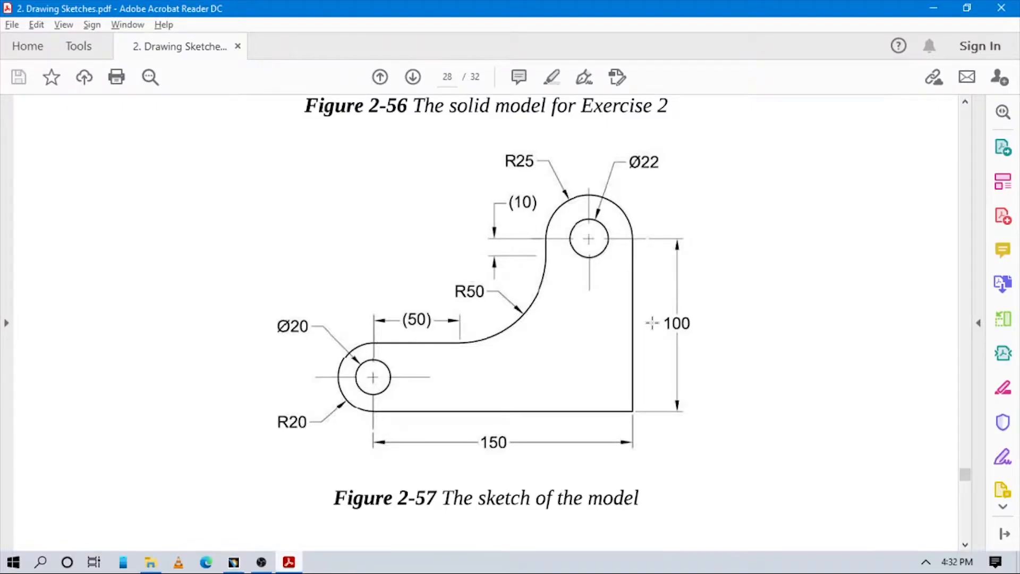
key(alt+Tab)
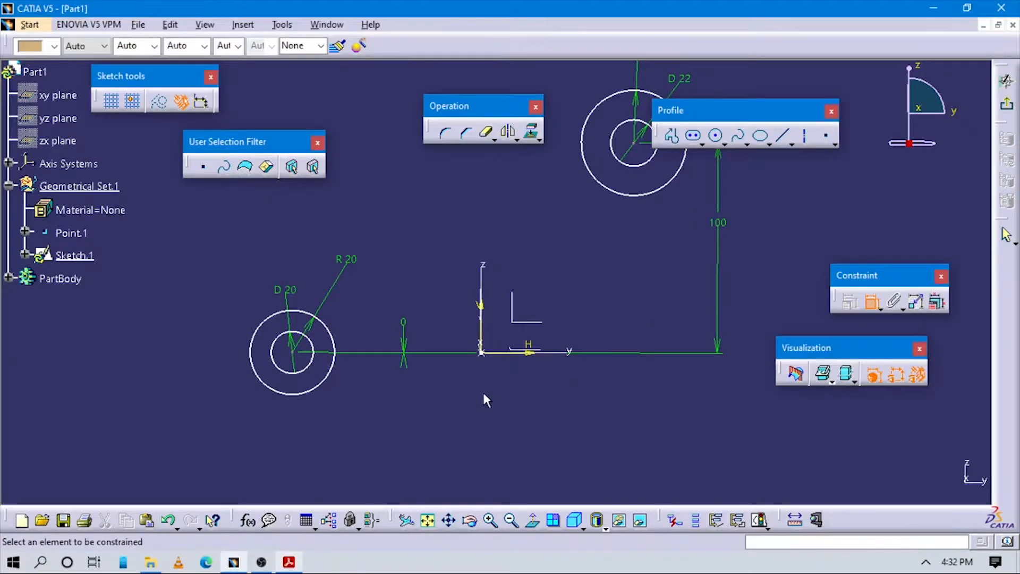
key(alt+Tab)
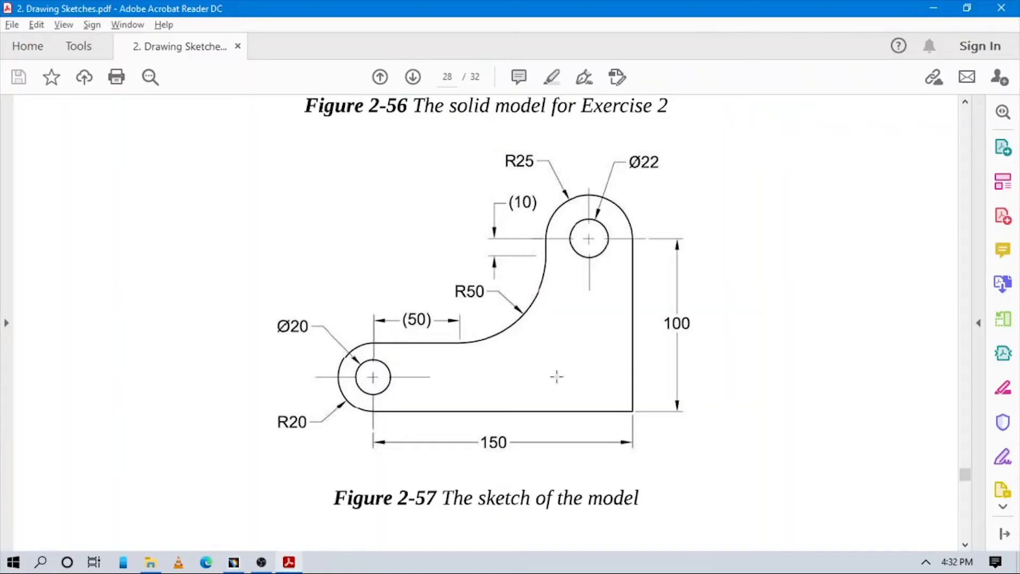
key(alt+Tab)
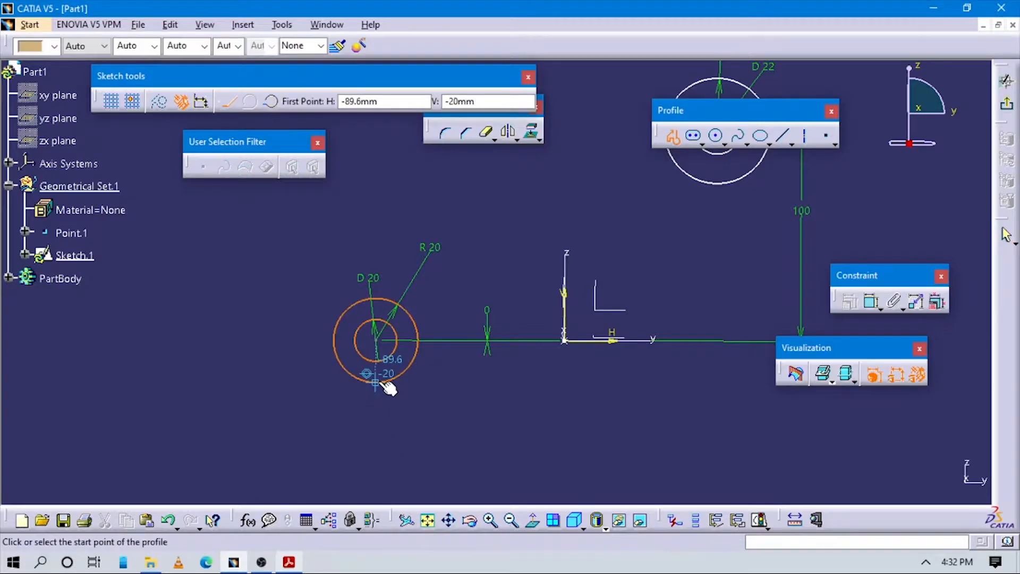
middle_drag(618, 396, 551, 408)
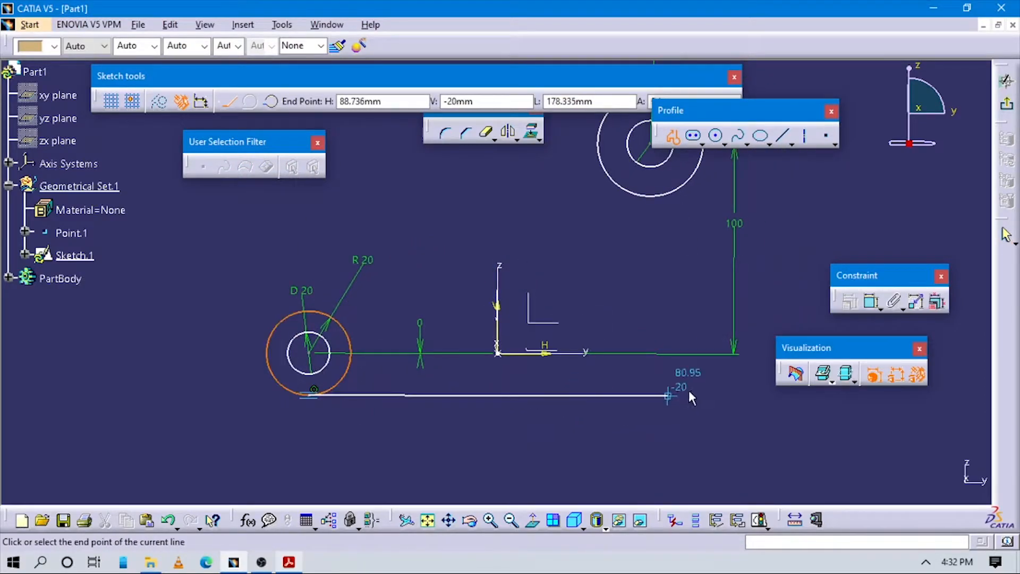
double_click(716, 395)
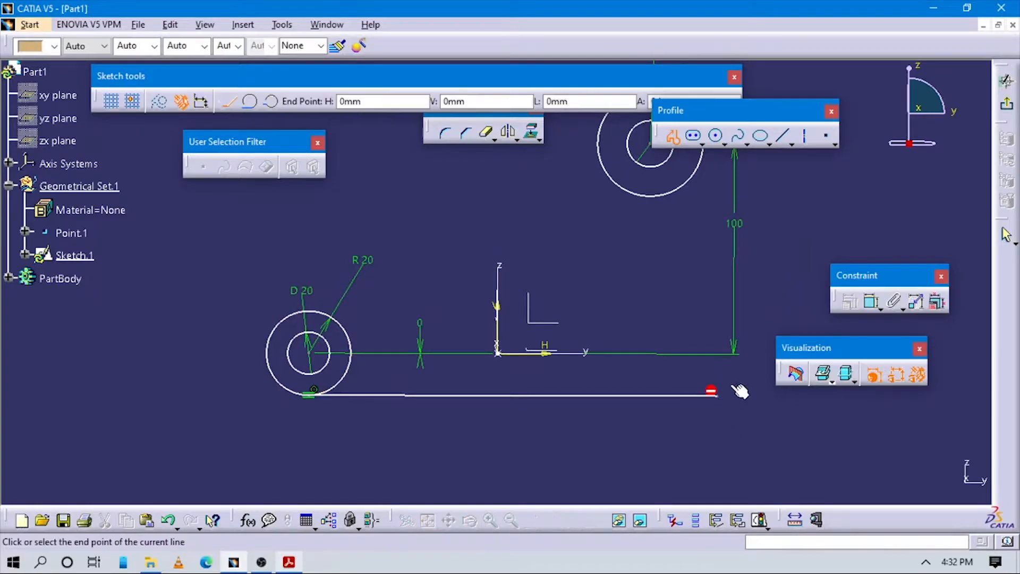
click(653, 326)
Sketch a vertical line from the rightmost point of the upper-right outer circle down past the base line
middle_drag(705, 257, 652, 323)
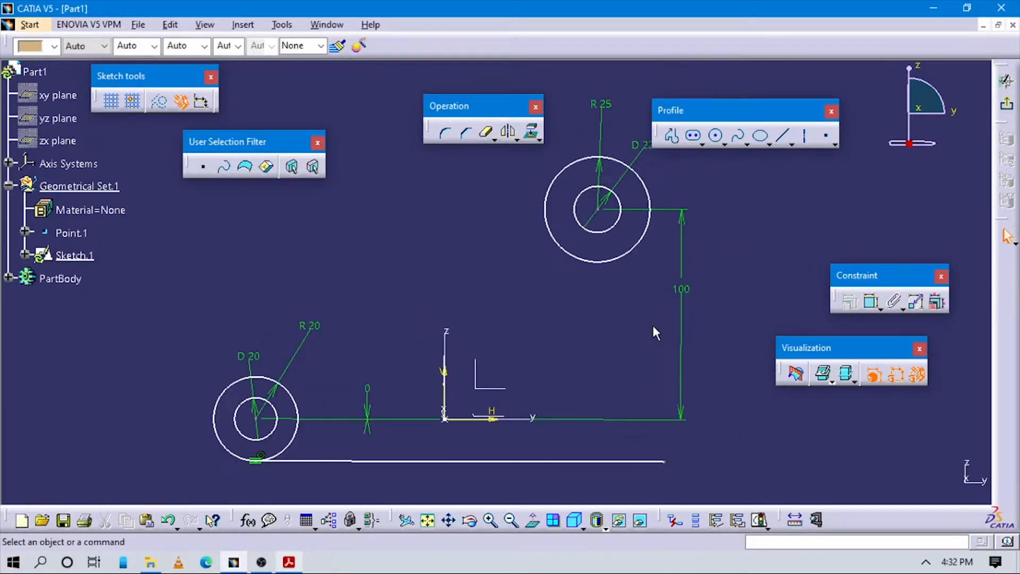
click(671, 136)
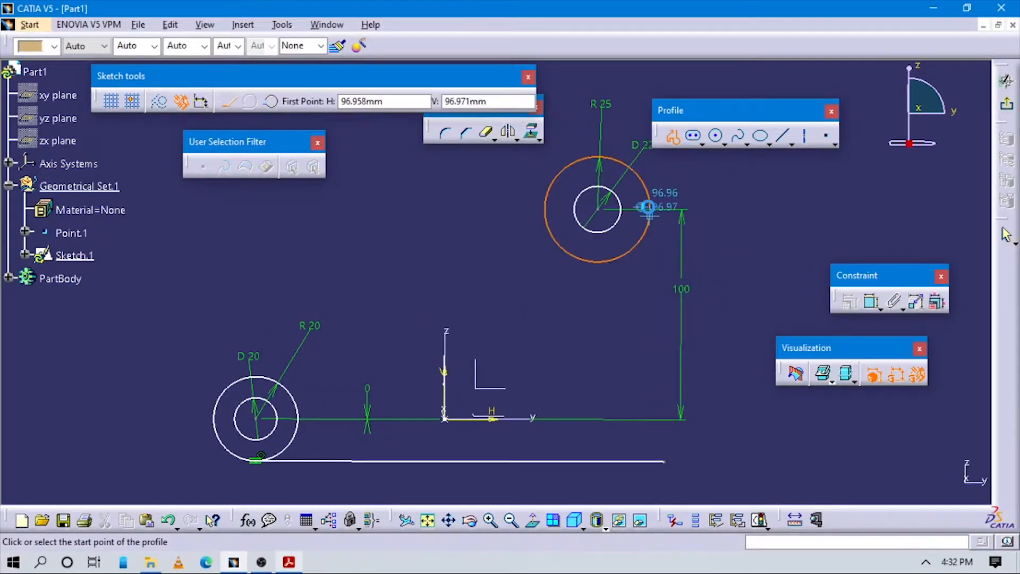
key(Return)
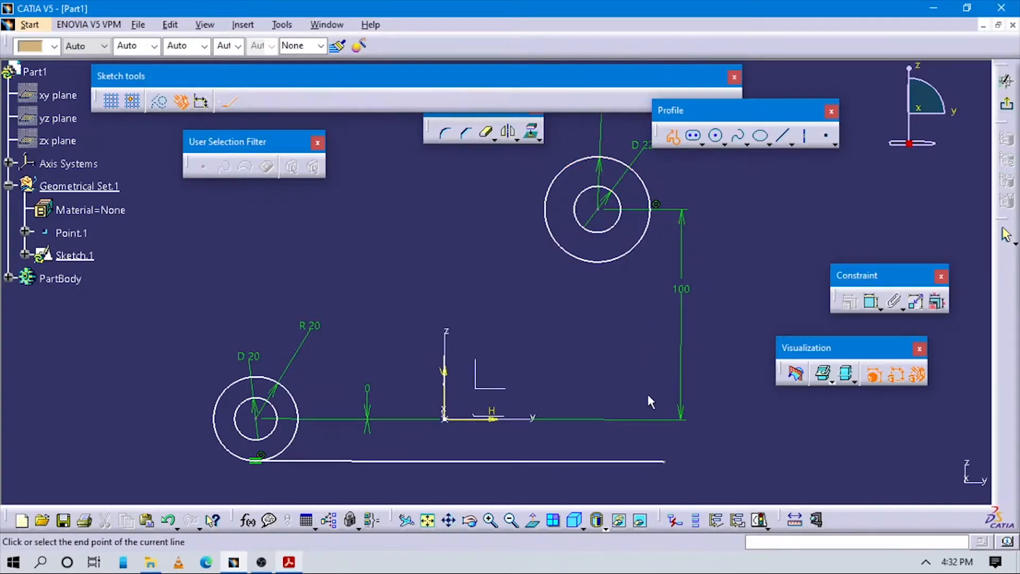
double_click(647, 481)
Trim the vertical line and the base line to each other so they form a clean lower-right corner
click(494, 133)
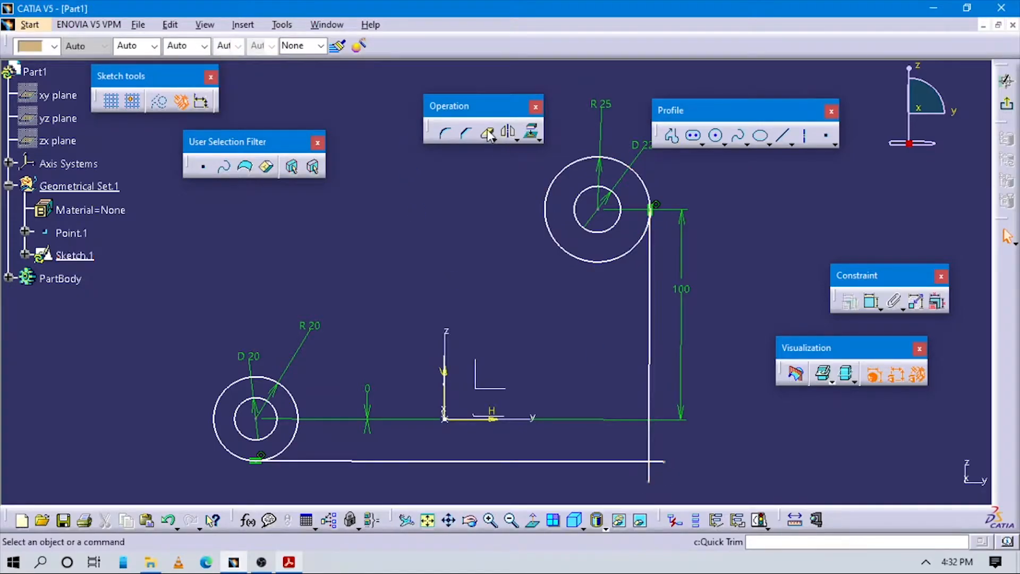
click(498, 137)
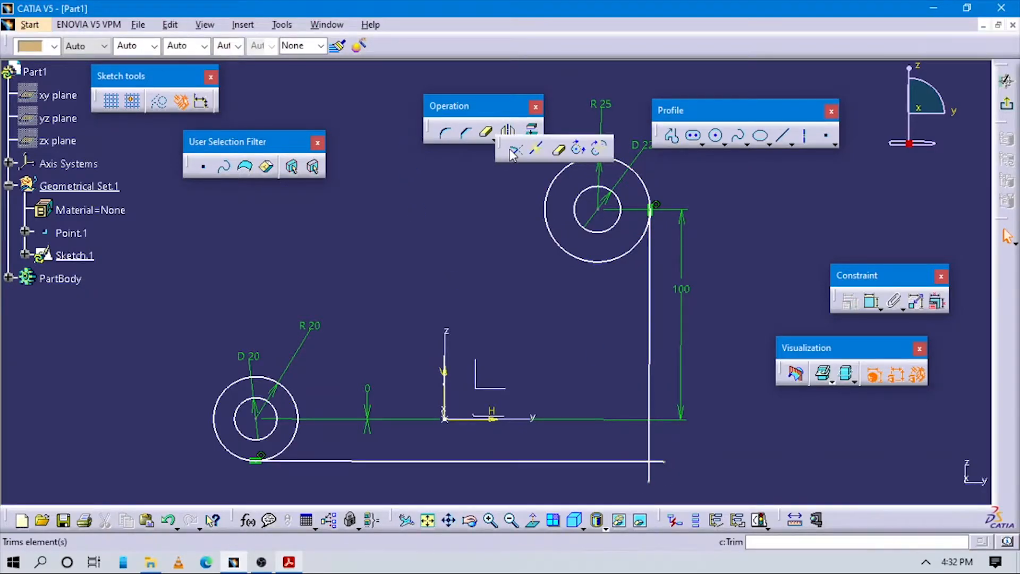
click(650, 447)
middle_drag(553, 430, 633, 447)
mouse_move(563, 310)
middle_down()
mouse_move(546, 277)
mouse_move(581, 318)
middle_up()
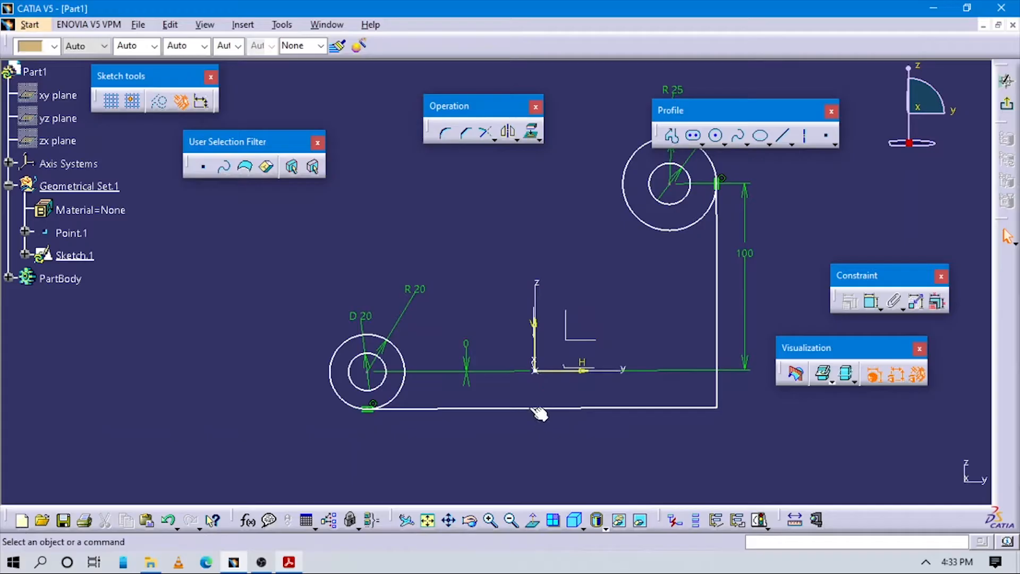
Check the PDF drawing and sketch a horizontal line about 64 mm long from the left outer circle's topmost point towards the right
key(alt+Tab)
key(alt+Tab)
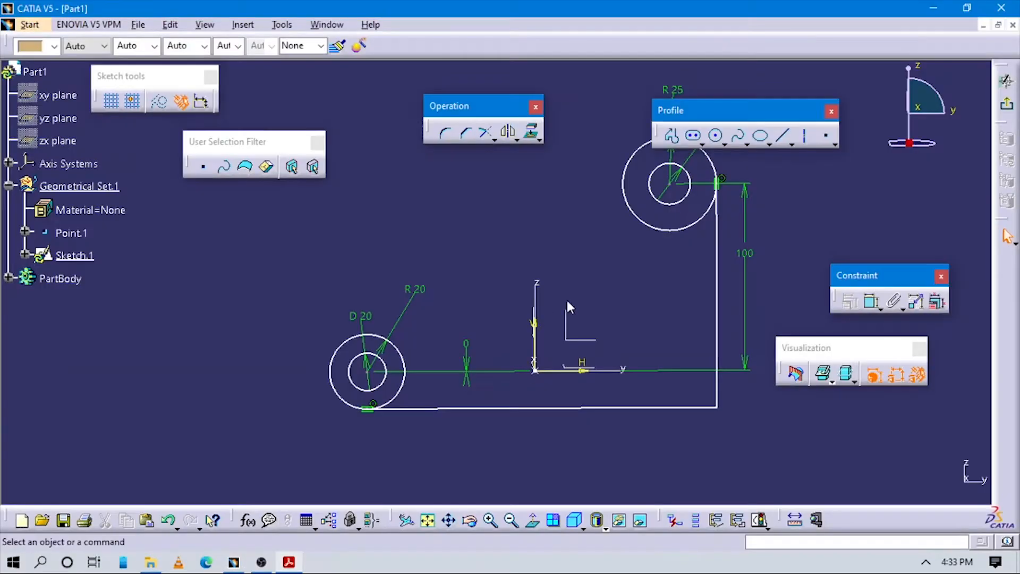
click(678, 138)
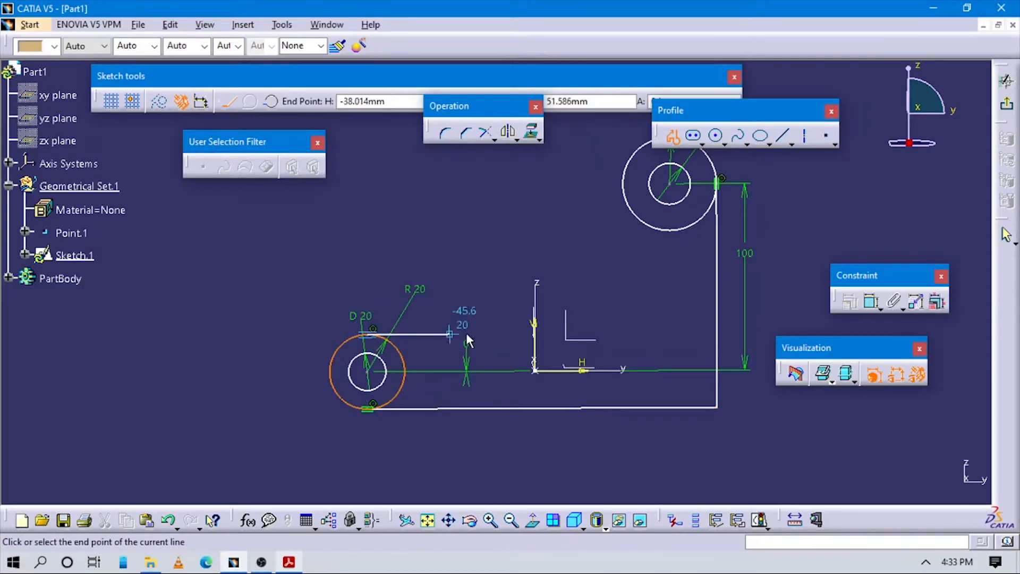
click(488, 333)
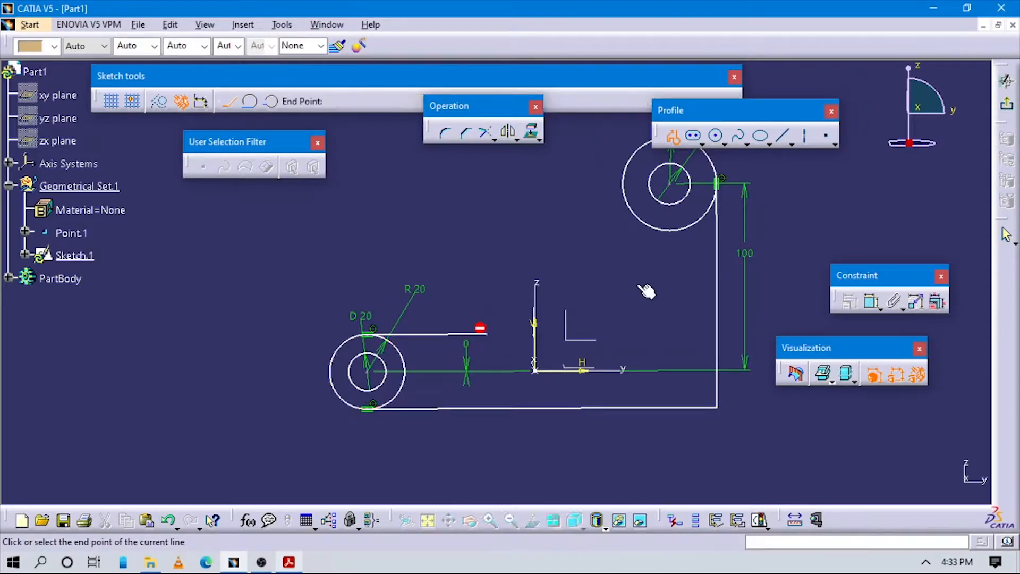
Dimension the length of the short upper horizontal line as 50 mm, following the PDF drawing
click(872, 302)
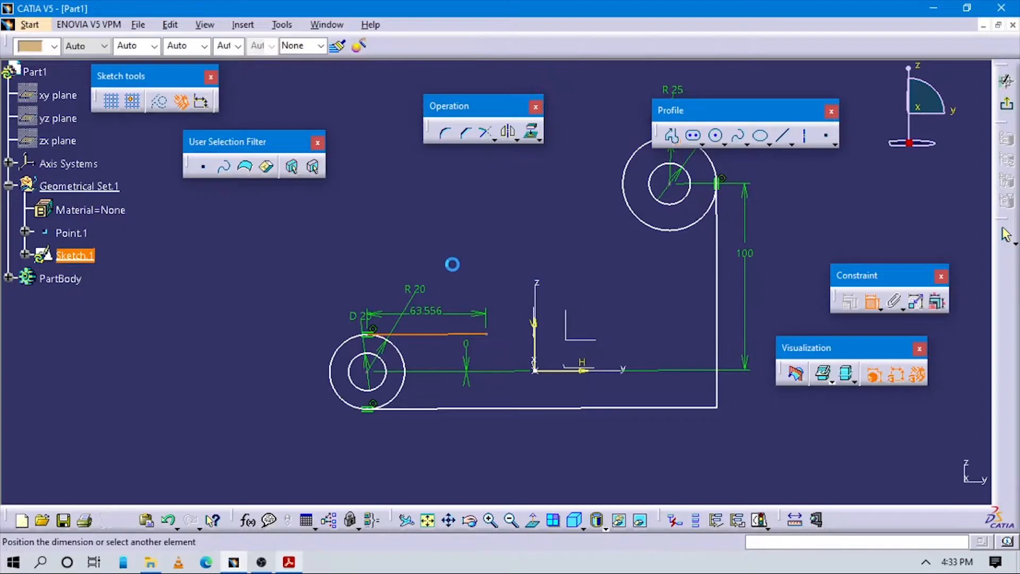
click(456, 254)
key(alt+Tab)
key(alt+Tab)
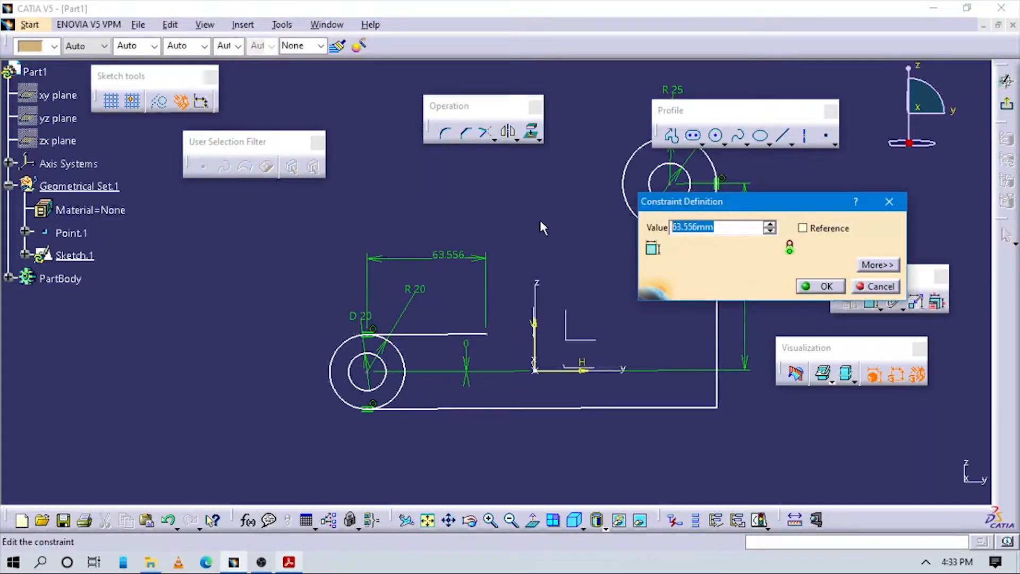
text(50)
key(Return)
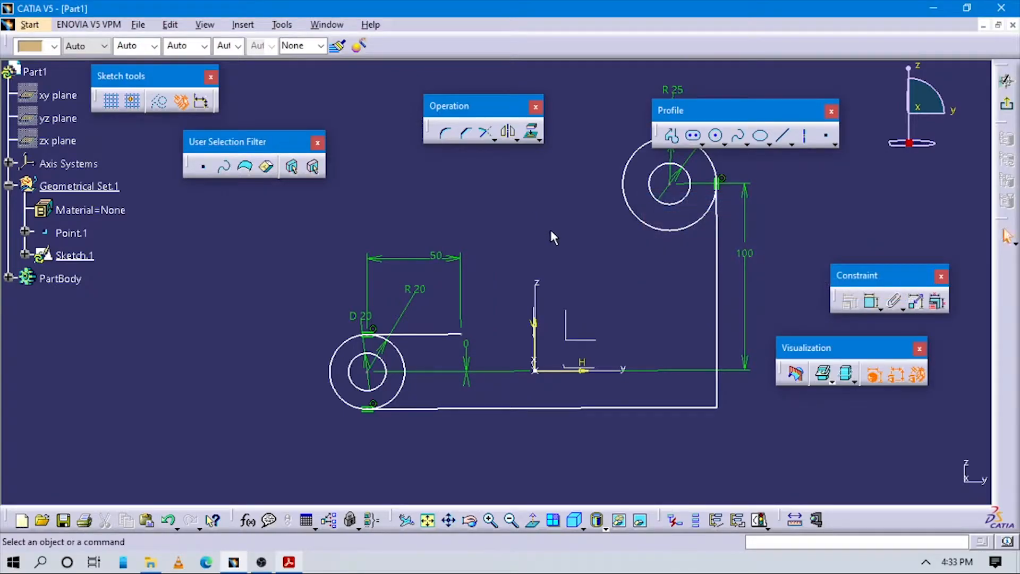
Constrain the 50 mm line above the left circles to be horizontal
click(428, 335)
right_click(428, 335)
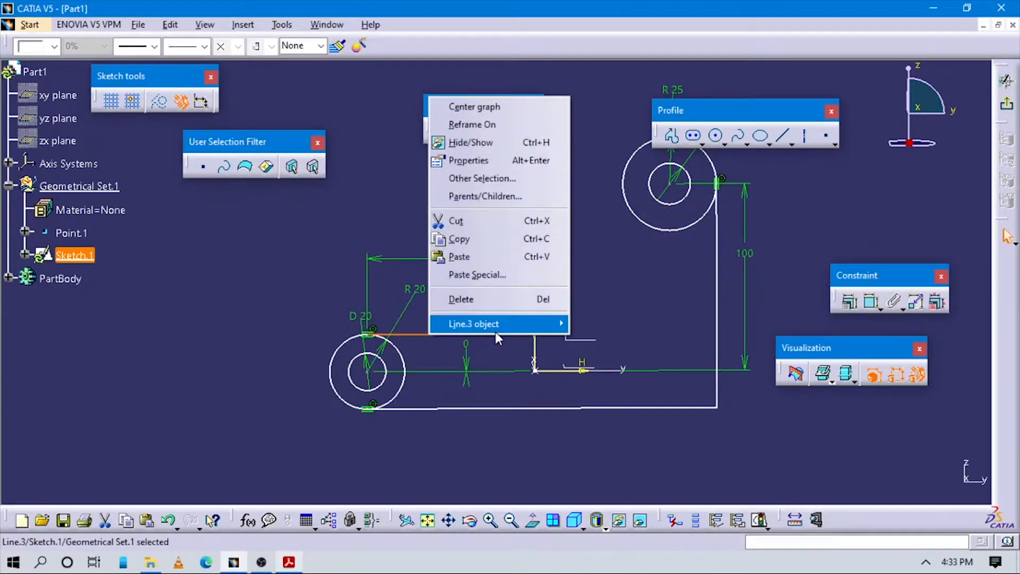
mouse_move(492, 332)
click(608, 371)
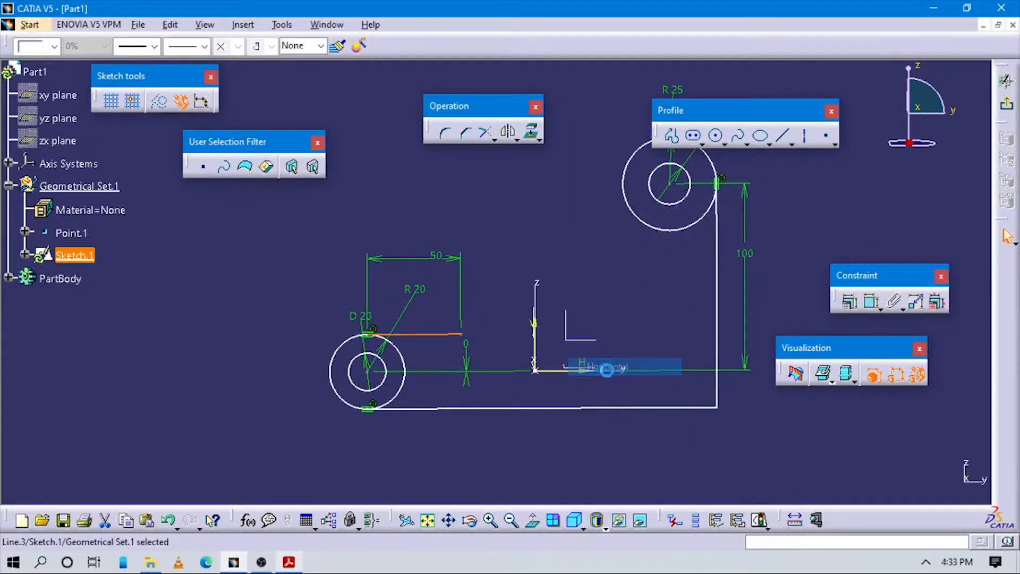
click(516, 272)
middle_drag(493, 364, 550, 315)
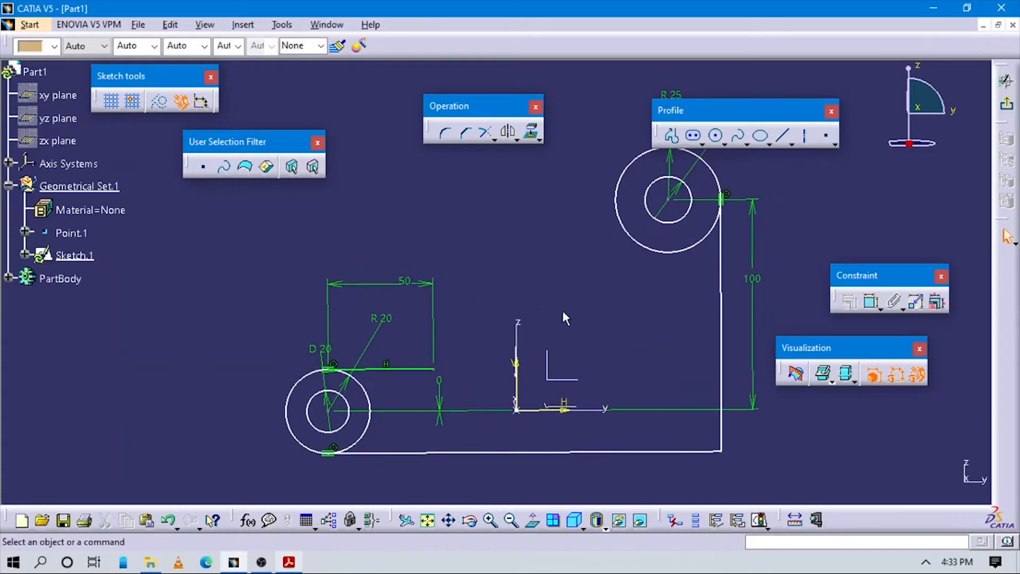
Check the PDF drawing and sketch a vertical line about 28 mm long downward from the upper outer circle's leftmost point
key(alt+Tab)
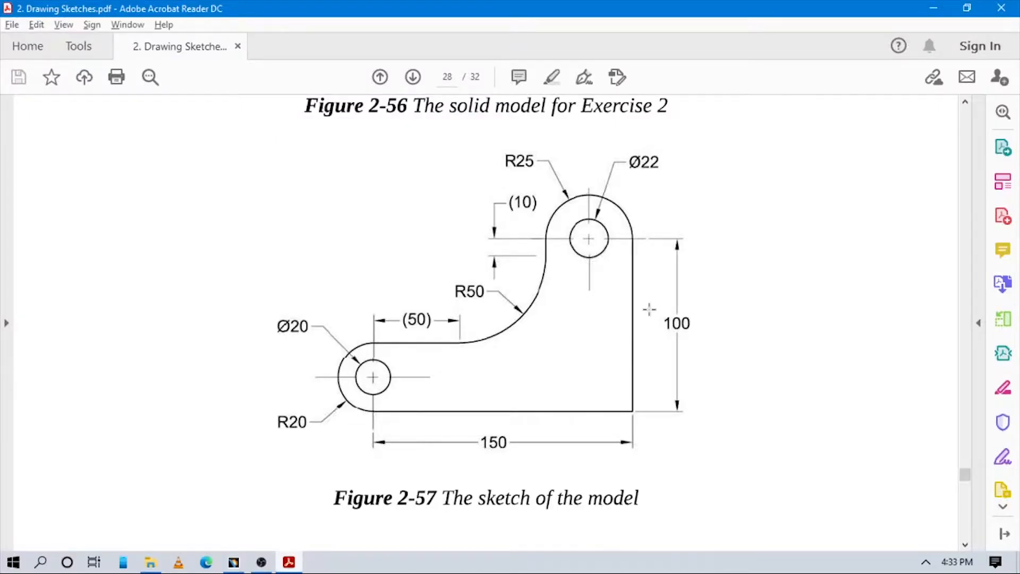
key(alt+Tab)
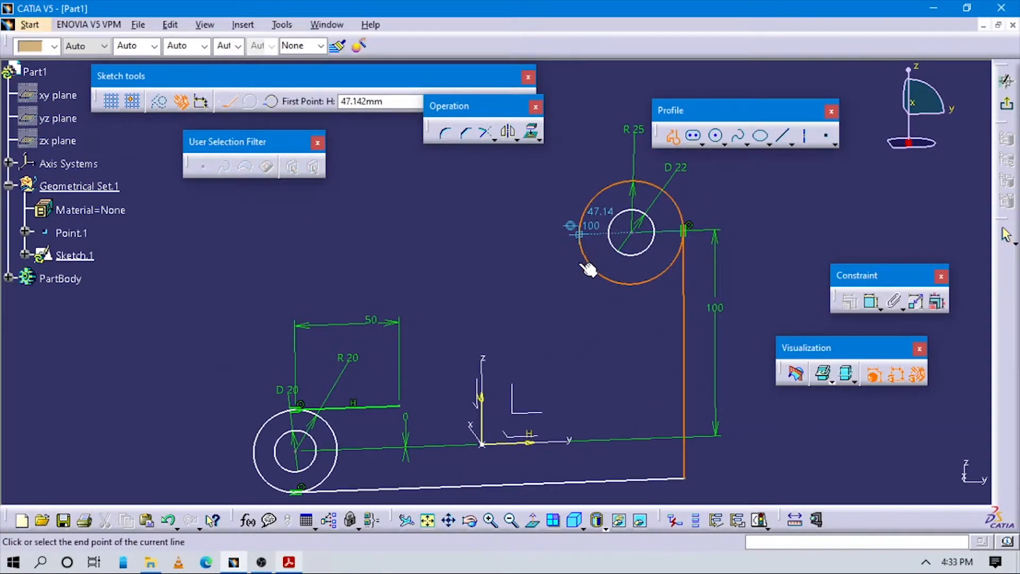
click(583, 262)
click(579, 291)
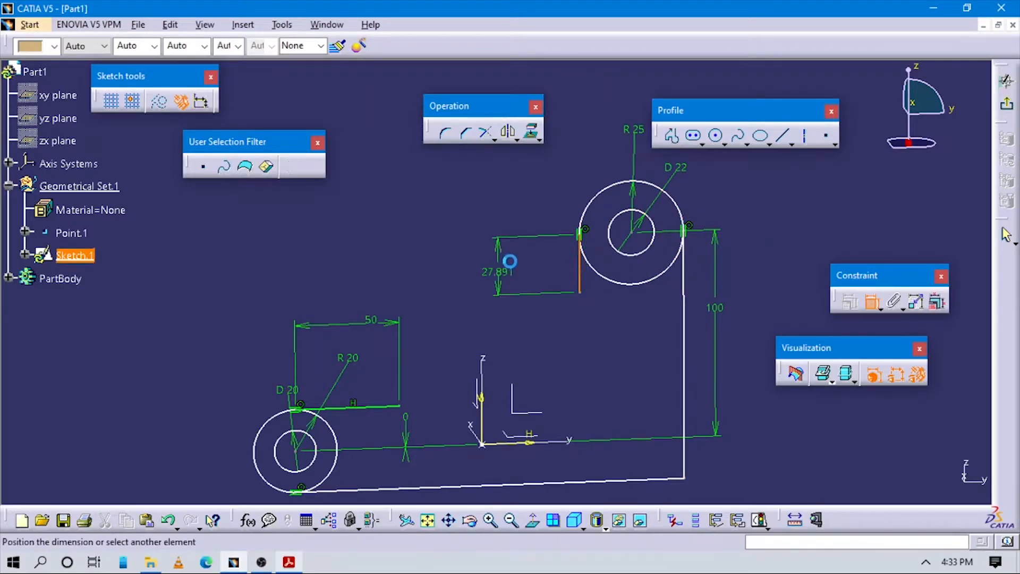
Dimension the length of the short line below the upper outer circle's leftmost point as 10 mm
double_click(521, 250)
text(10mm)
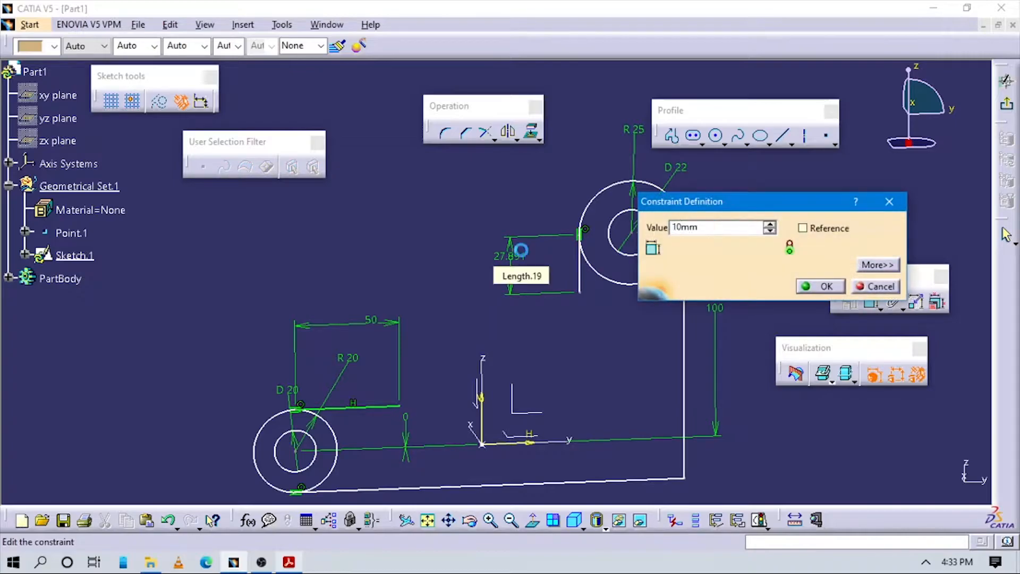
key(Return)
click(532, 521)
ctrl+middle_drag(606, 361, 590, 342)
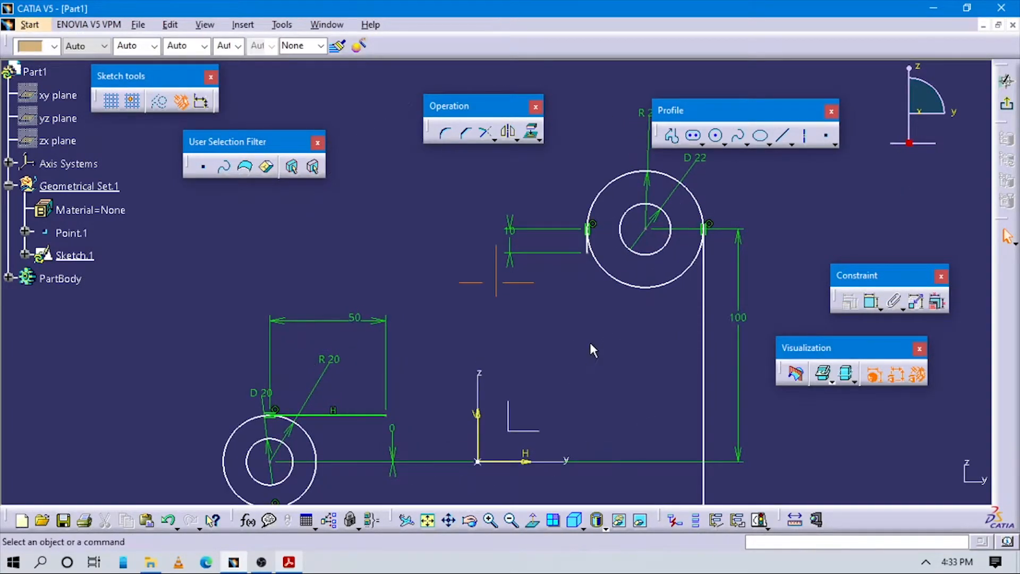
key(alt+Tab)
key(alt+Tab)
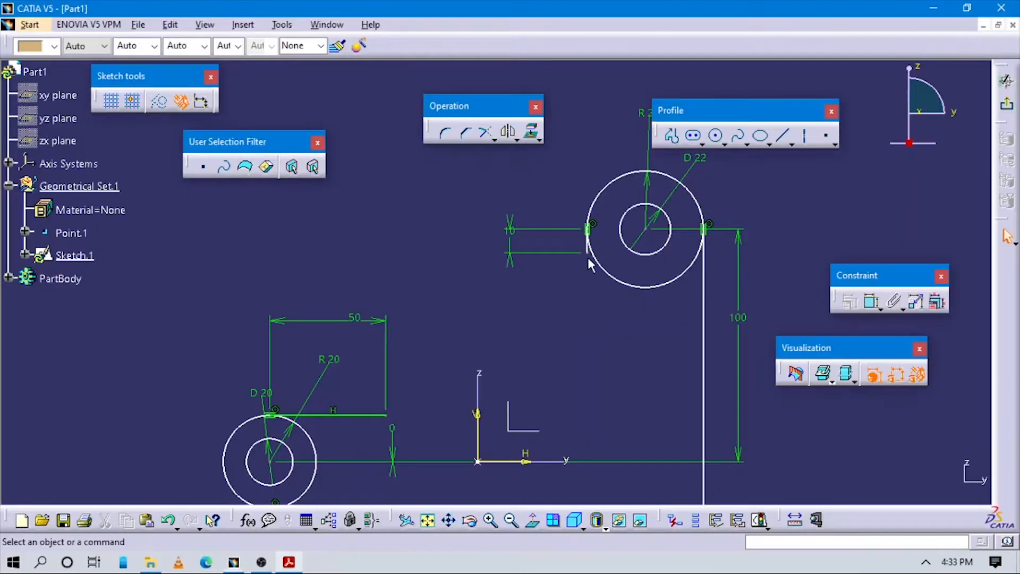
click(590, 250)
right_click(588, 252)
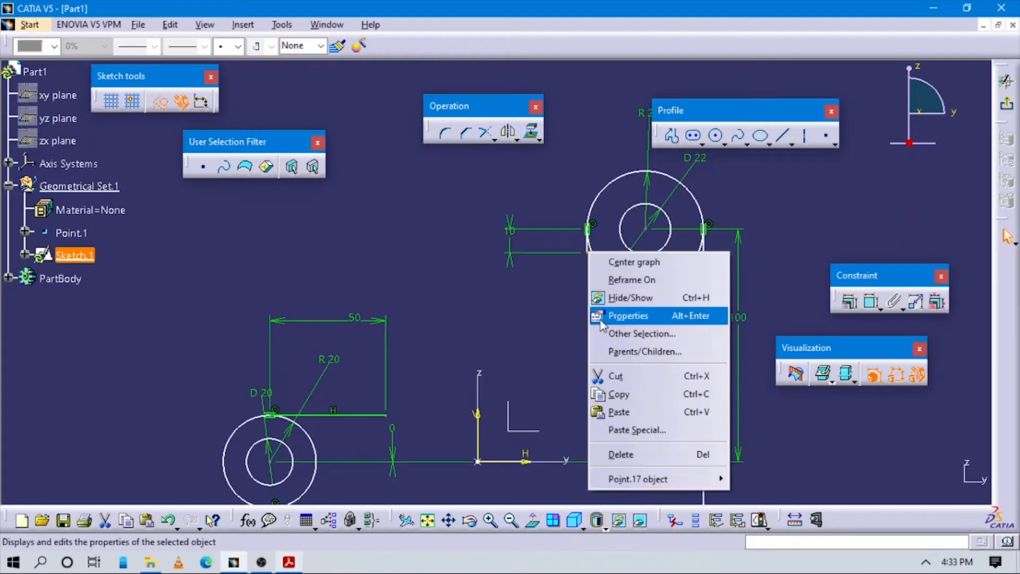
click(544, 330)
Constrain the short 10 mm line at the upper outer circle to be vertical
mouse_move(544, 330)
ctrl+middle_down()
mouse_move(517, 250)
mouse_move(423, 224)
mouse_move(562, 313)
ctrl+middle_up()
click(563, 312)
click(553, 246)
right_click(553, 250)
mouse_move(603, 479)
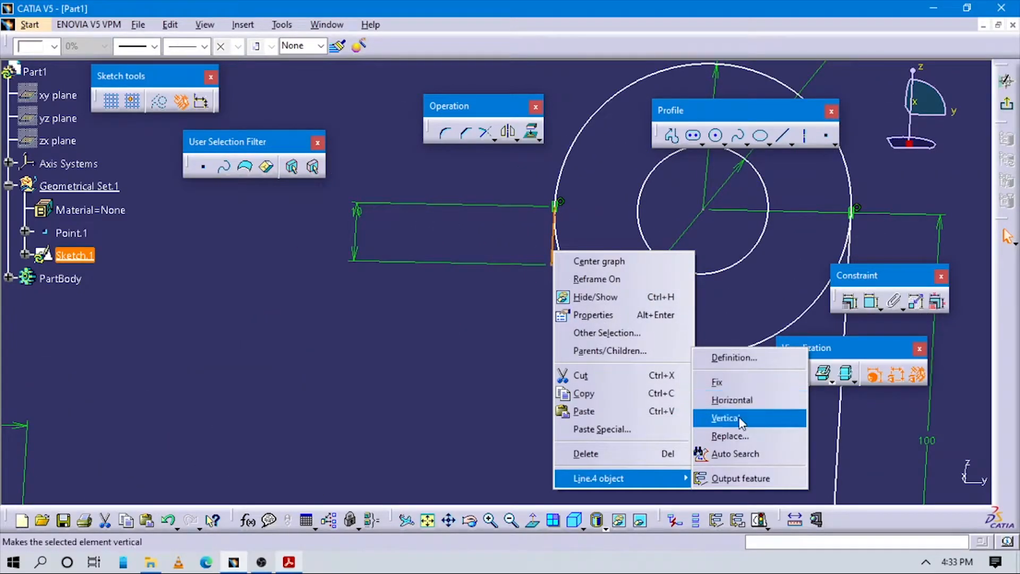
click(724, 417)
ctrl+middle_drag(553, 371, 499, 188)
middle_drag(494, 316, 486, 350)
click(536, 518)
ctrl+middle_drag(594, 346, 593, 465)
mouse_move(519, 423)
middle_down()
mouse_move(576, 368)
mouse_move(572, 318)
middle_up()
Following the PDF, sketch a three-point arc from the 50 mm line's right end through about (23, 44) to the 10 mm line's lower end
key(alt+Tab)
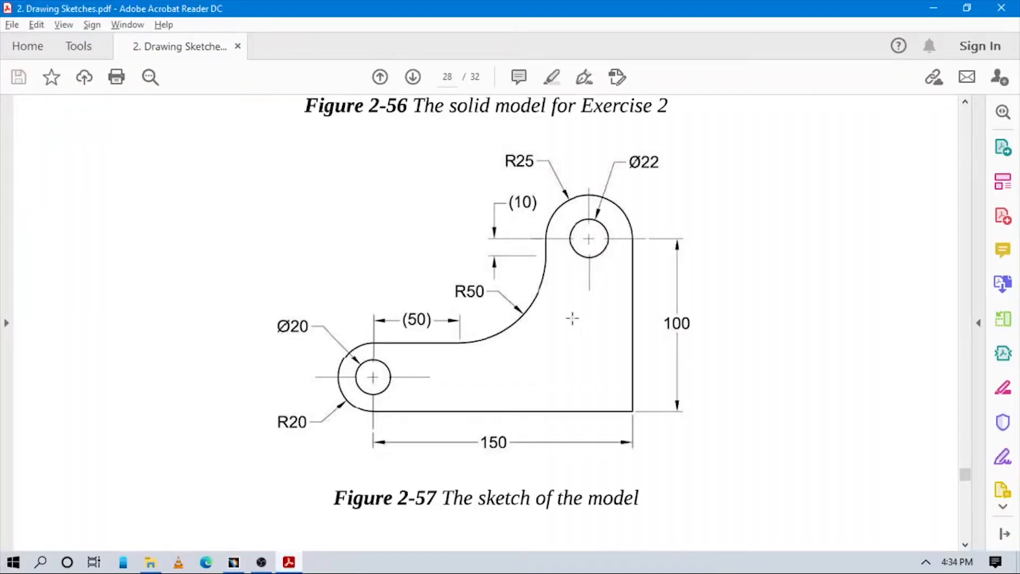
key(alt+Tab)
mouse_move(420, 380)
ctrl+middle_down()
mouse_move(553, 292)
mouse_move(594, 346)
ctrl+middle_up()
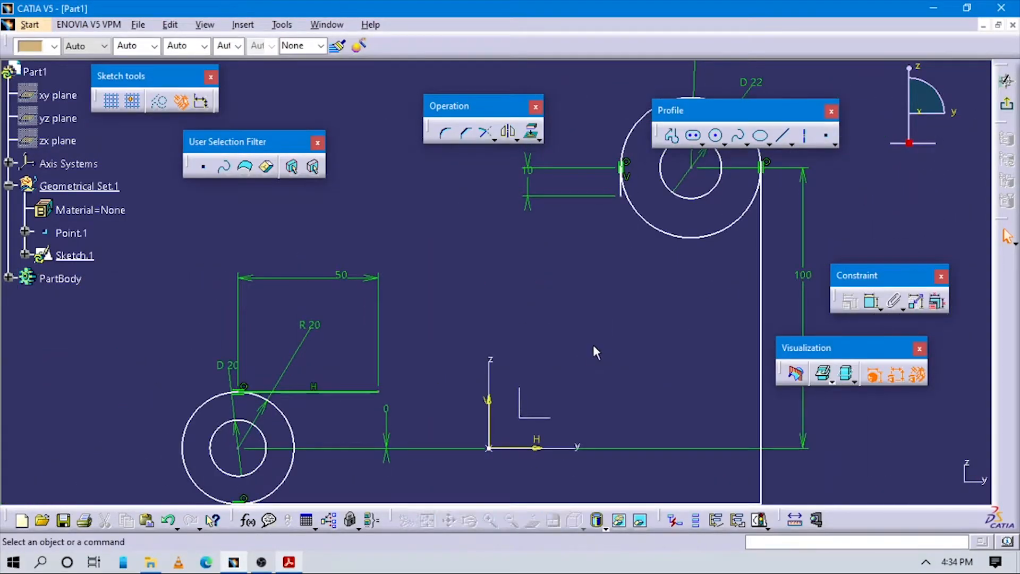
click(726, 141)
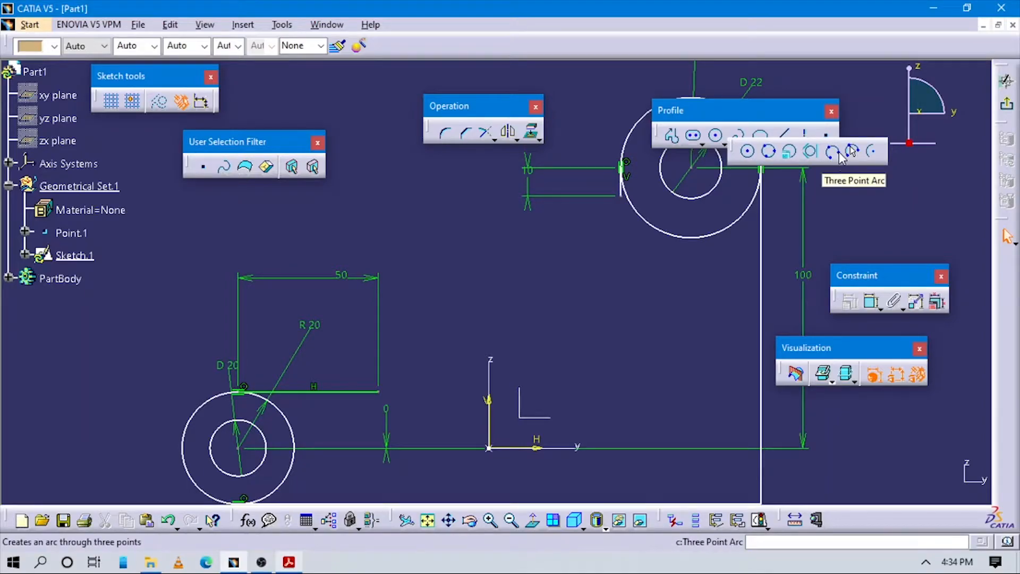
click(832, 152)
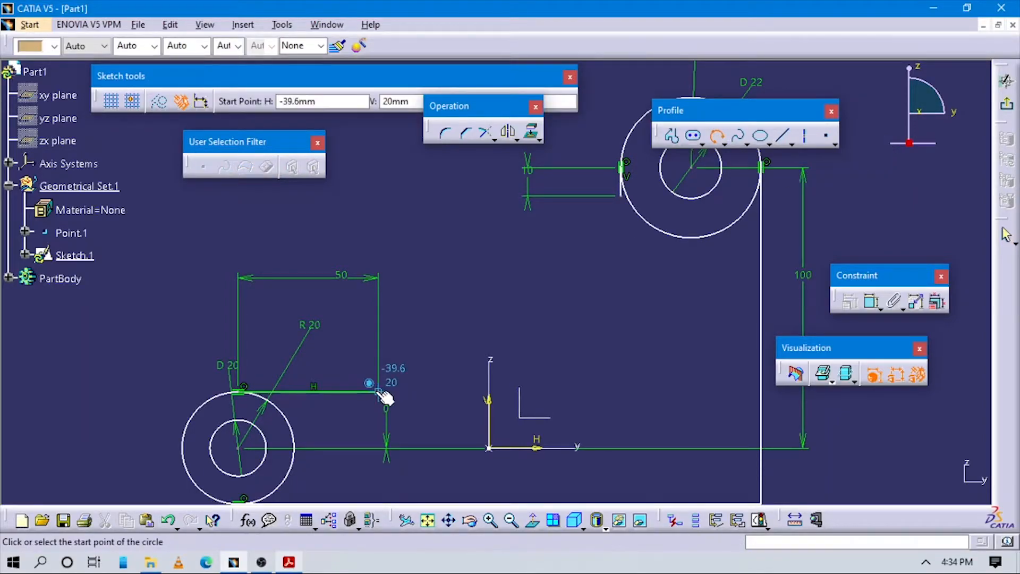
key(alt+Tab)
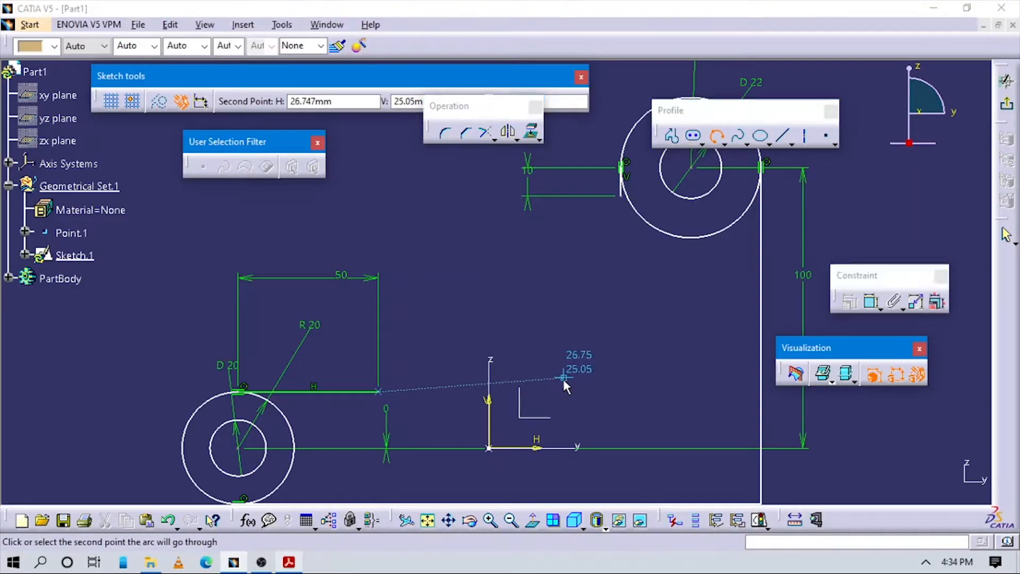
key(alt+Tab)
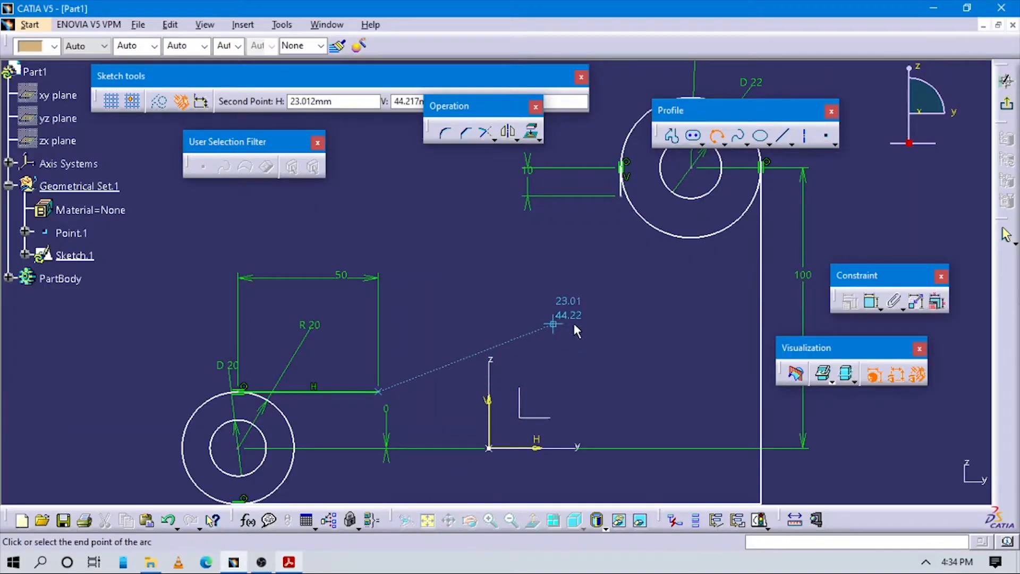
click(561, 325)
click(621, 196)
middle_drag(567, 326, 557, 295)
Try to apply a tangency constraint between the 50 mm horizontal line and the connecting arc
double_click(452, 350)
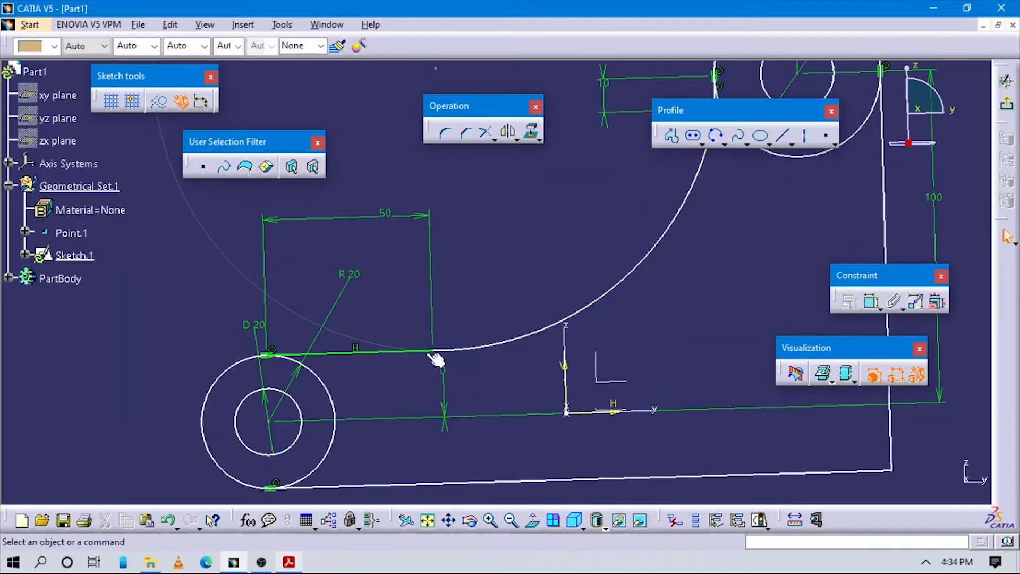
click(431, 352)
ctrl+click(442, 350)
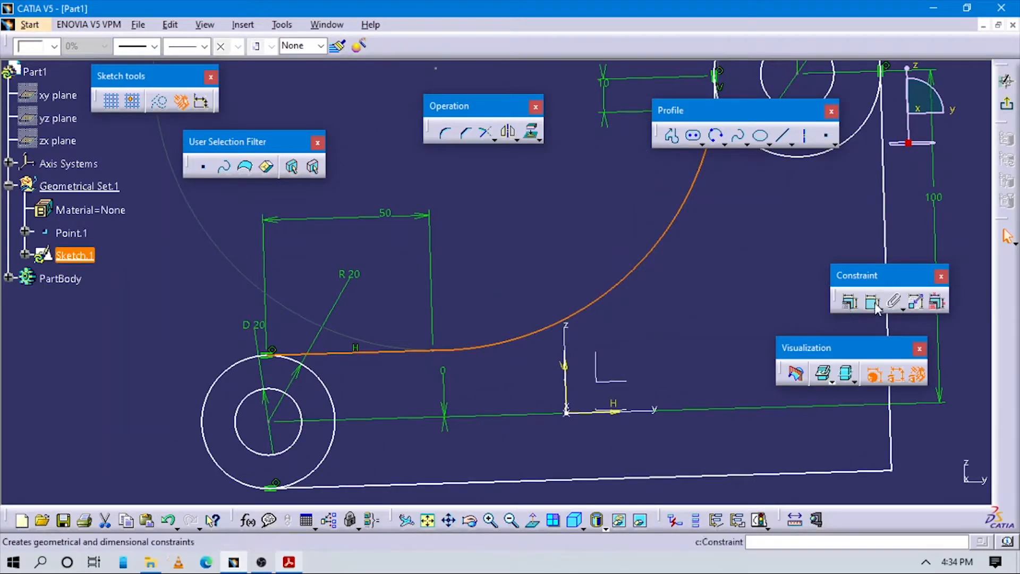
click(847, 300)
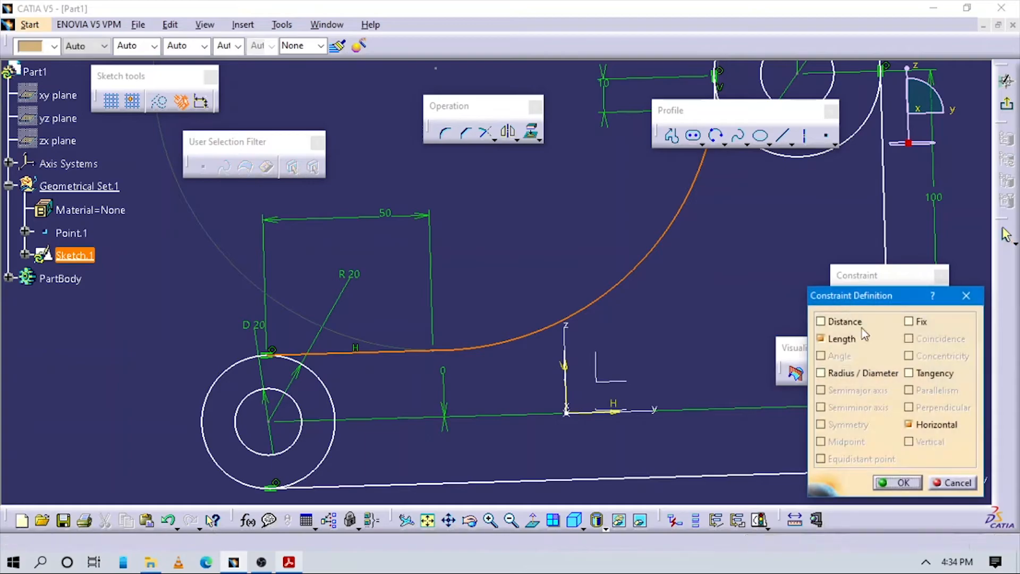
click(910, 373)
mouse_move(706, 274)
middle_down()
mouse_move(624, 388)
mouse_move(641, 291)
middle_up()
key(Return)
middle_drag(579, 414, 666, 304)
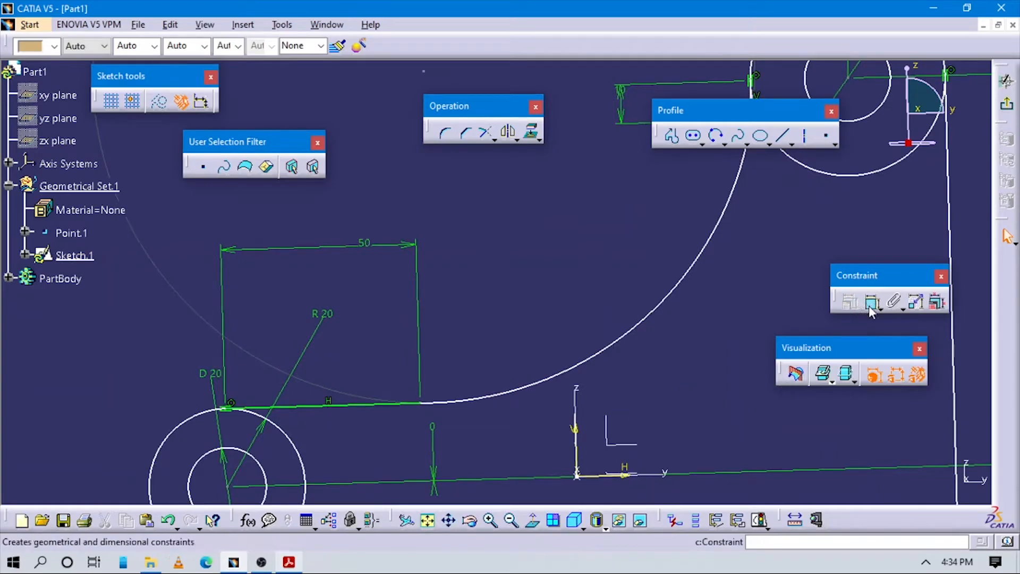
Make the connecting arc tangent to the 50 mm horizontal line
click(467, 400)
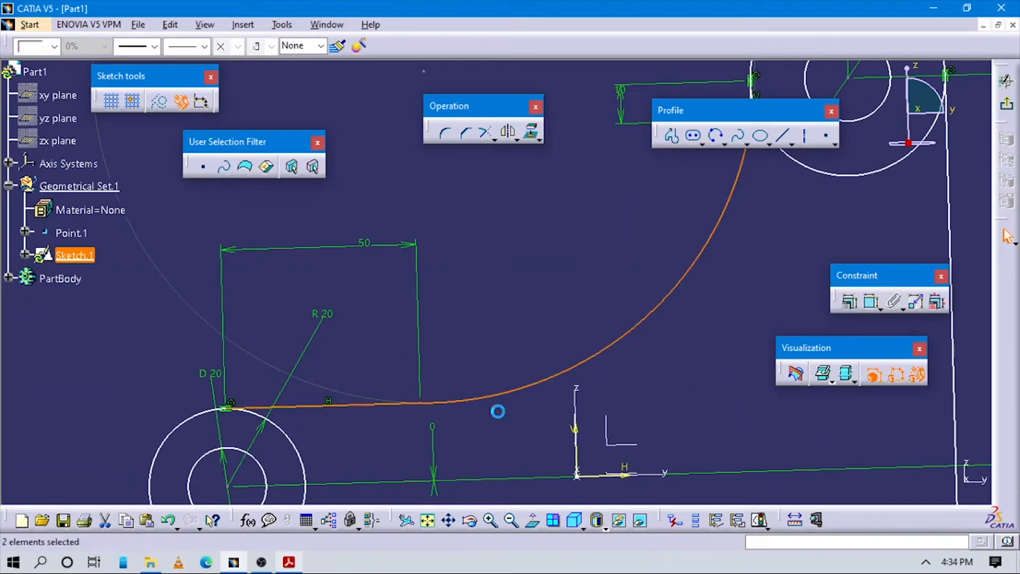
click(850, 304)
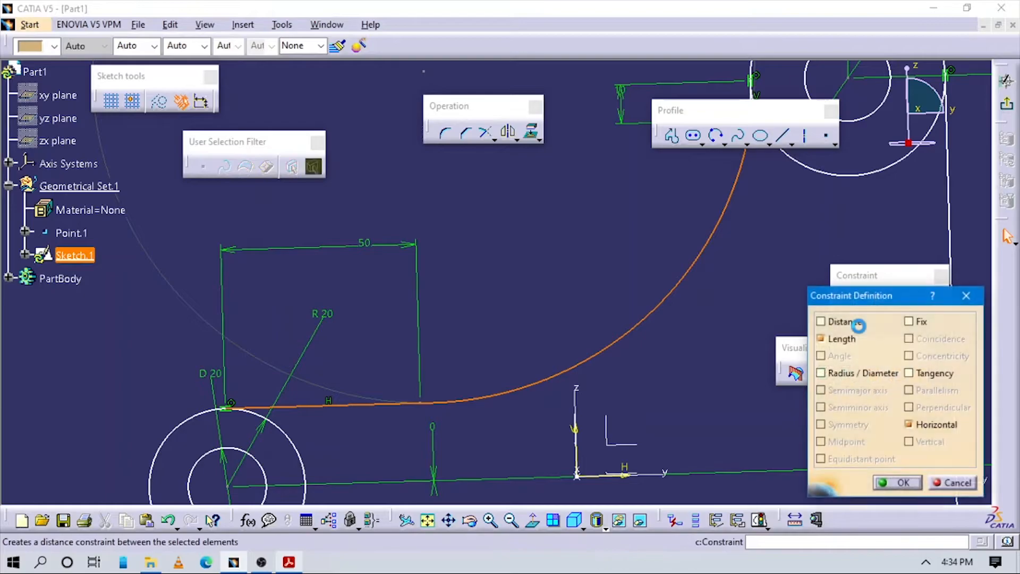
click(908, 373)
click(898, 482)
middle_drag(755, 262, 656, 320)
Make the connecting arc tangent to the short 10 mm vertical line at the upper circle
click(671, 268)
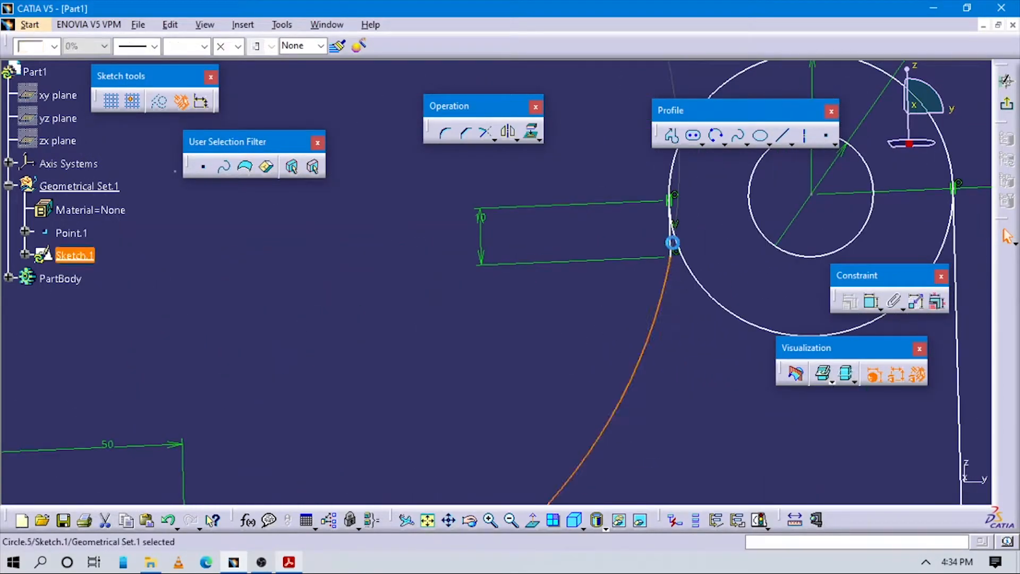
ctrl+click(671, 234)
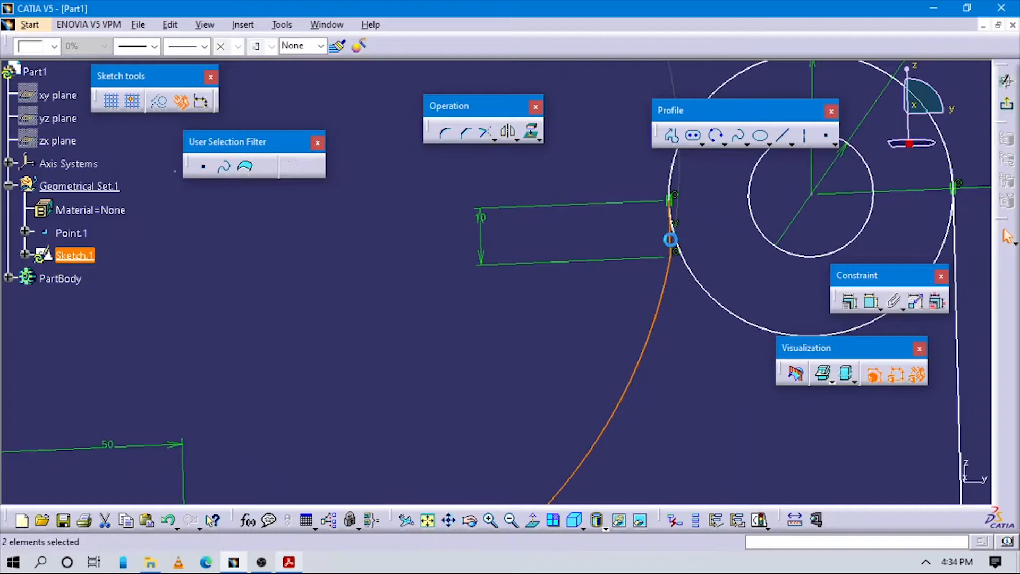
click(850, 301)
click(931, 374)
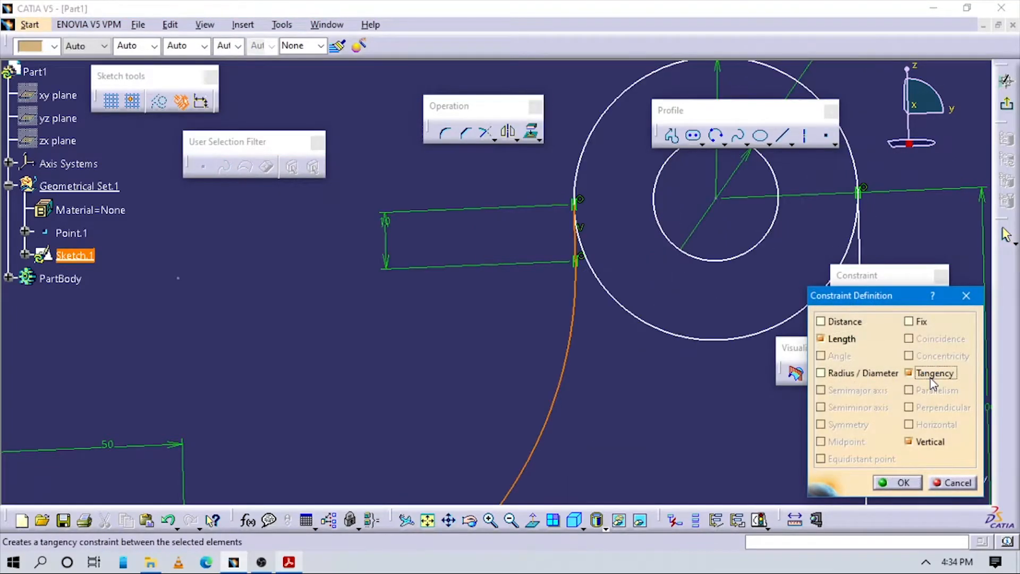
click(899, 483)
mouse_move(686, 320)
middle_down()
mouse_move(633, 383)
mouse_move(627, 332)
middle_up()
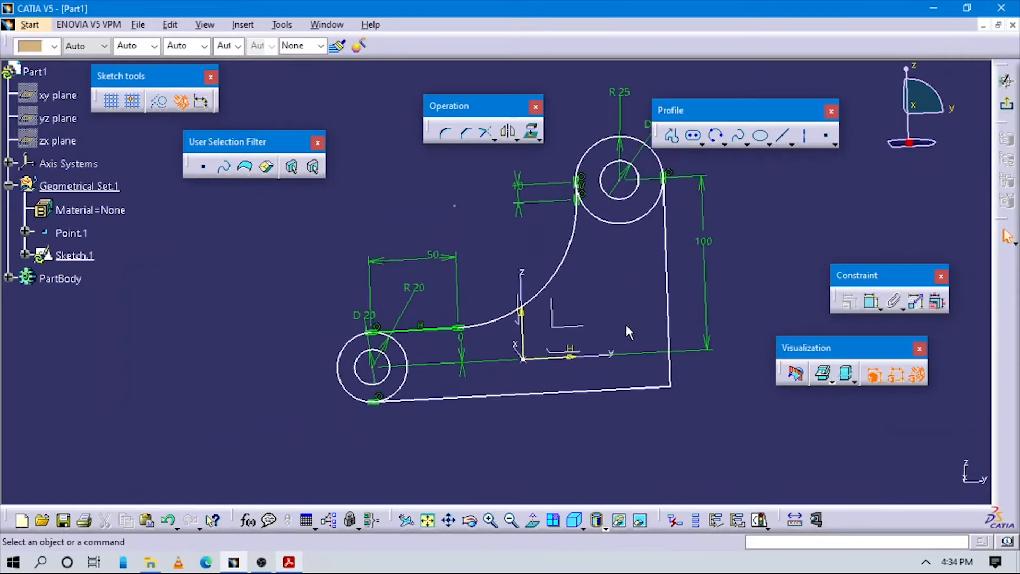
Dimension the horizontal distance between the sketch's vertical axis and the long right-hand vertical line
click(532, 520)
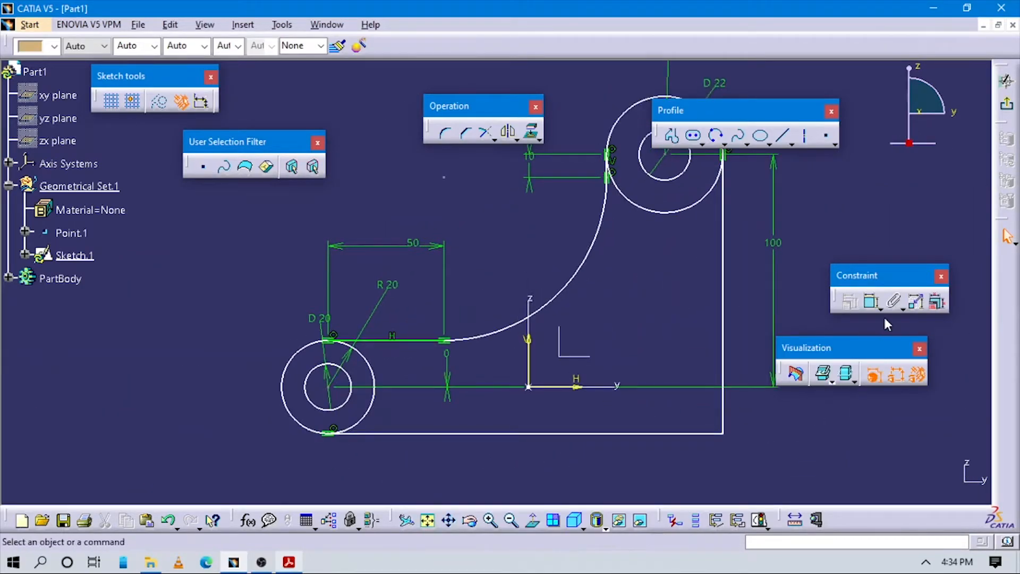
click(723, 304)
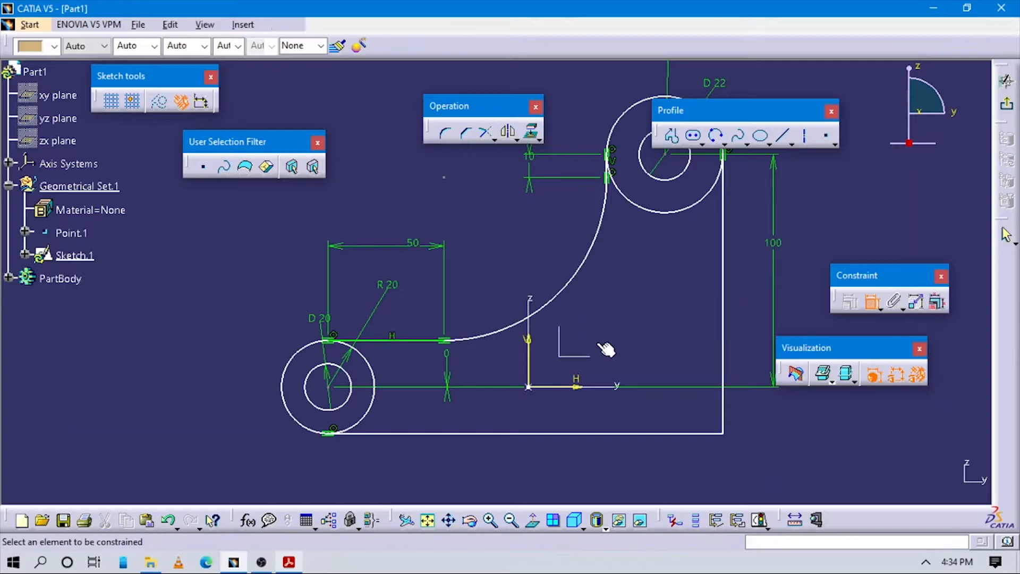
click(529, 365)
click(652, 342)
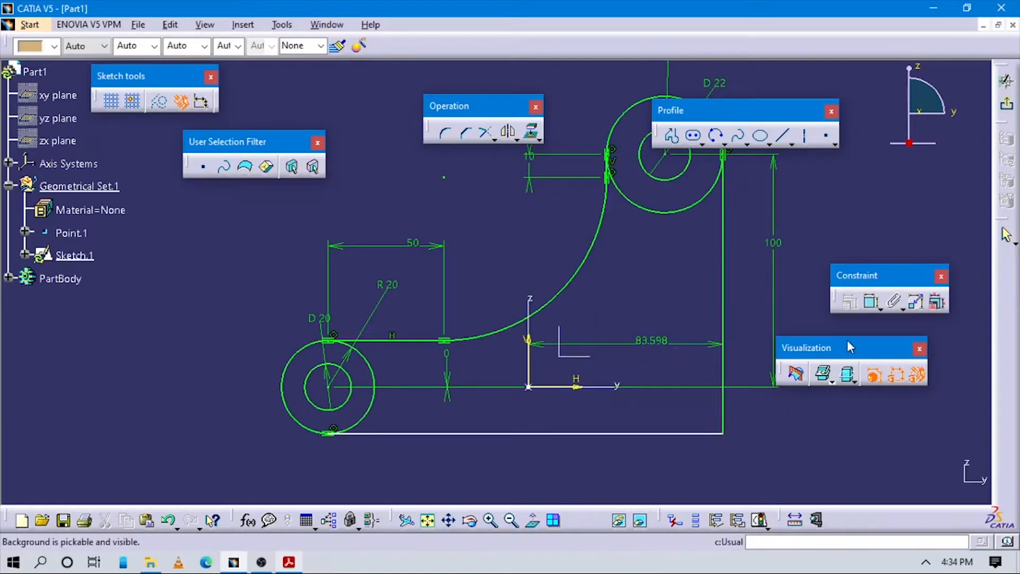
click(584, 433)
key(Escape)
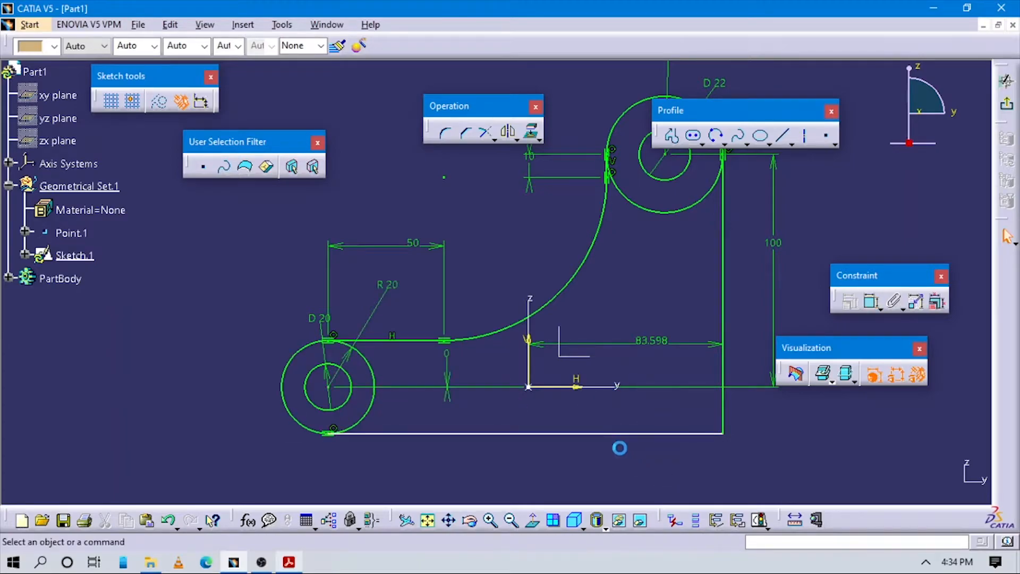
Check the PDF drawing and try to dimension the length of the long right-hand vertical line
key(alt+Tab)
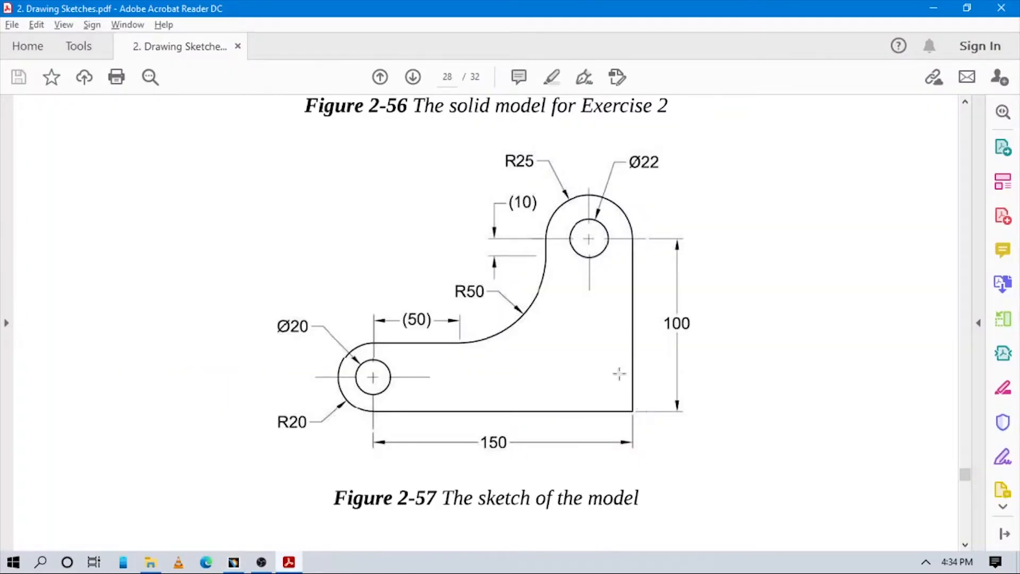
key(alt+Tab)
click(871, 301)
click(342, 399)
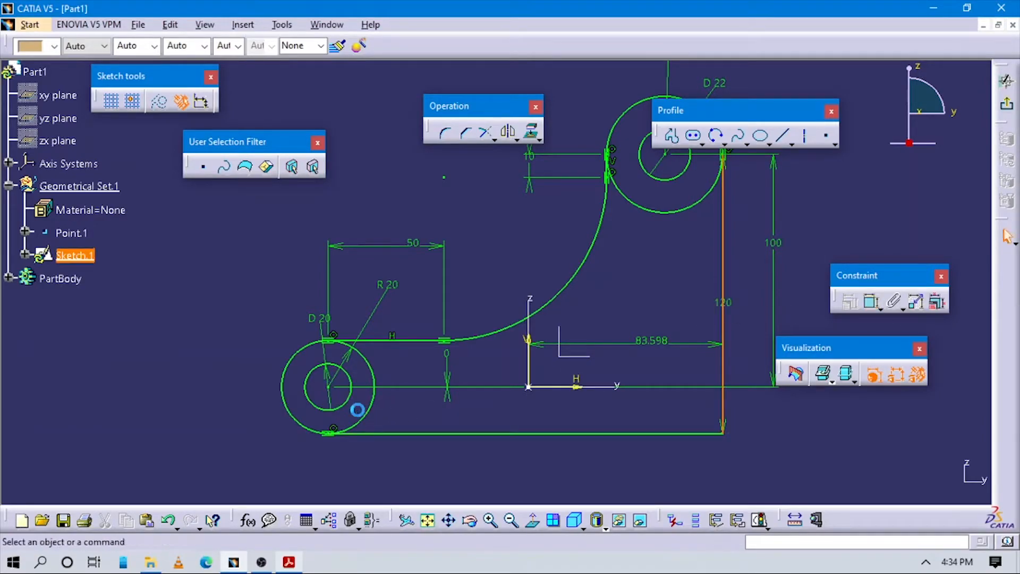
middle_drag(505, 460, 514, 434)
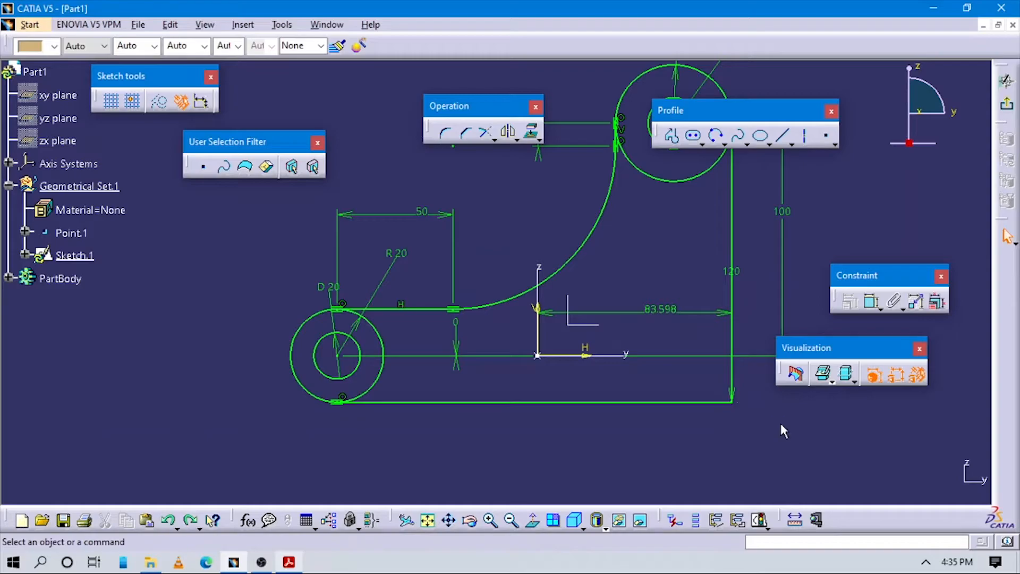
Dimension the horizontal distance between the lower-left circle's centre and the long vertical line, and compare it with the PDF drawing
click(872, 301)
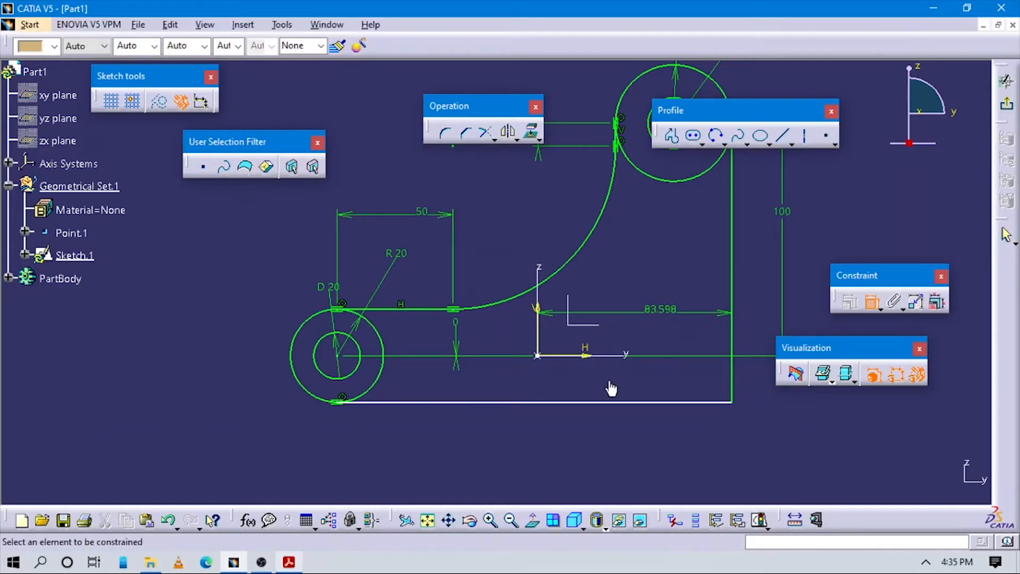
click(733, 343)
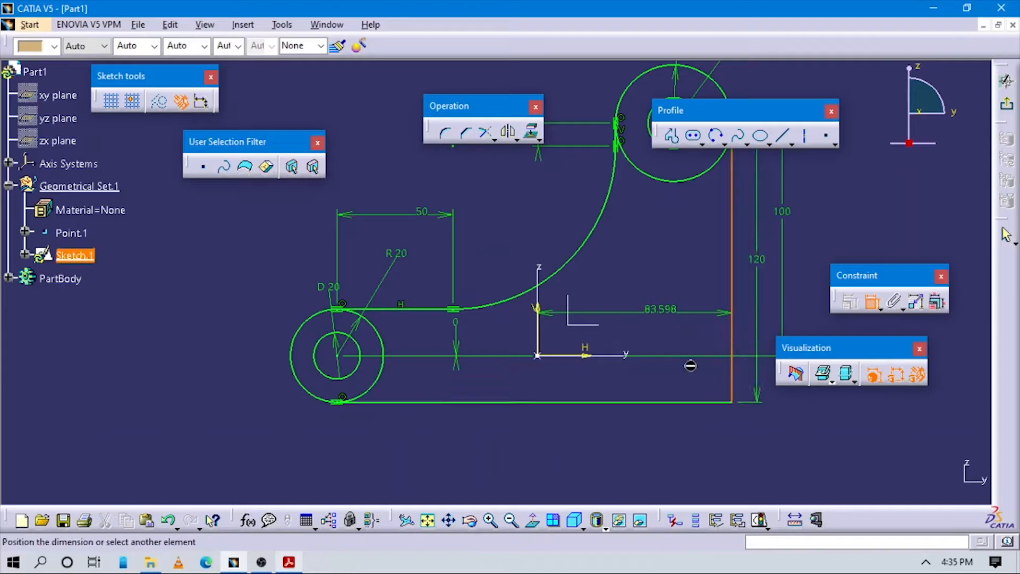
click(340, 357)
click(473, 442)
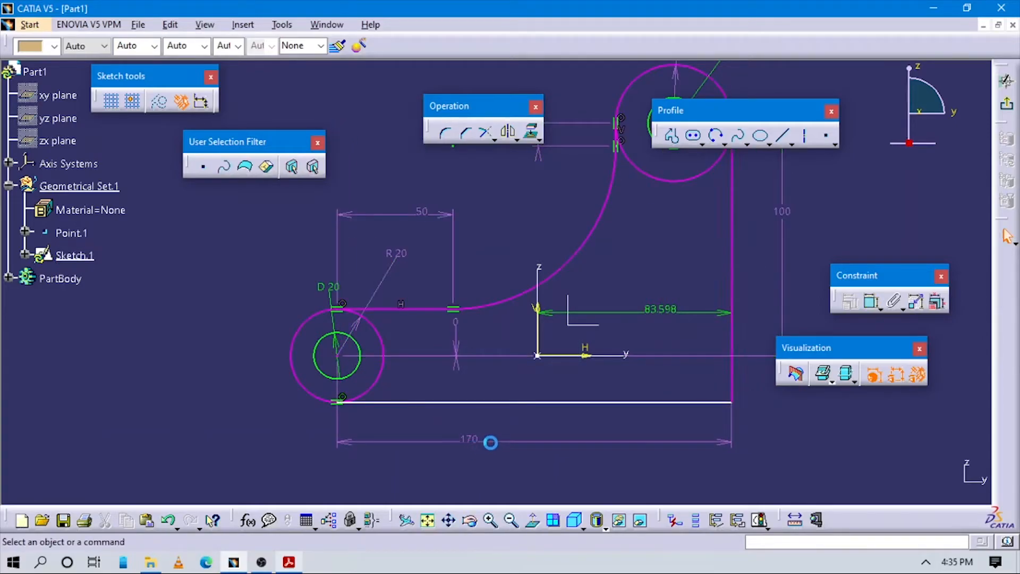
key(alt+Tab)
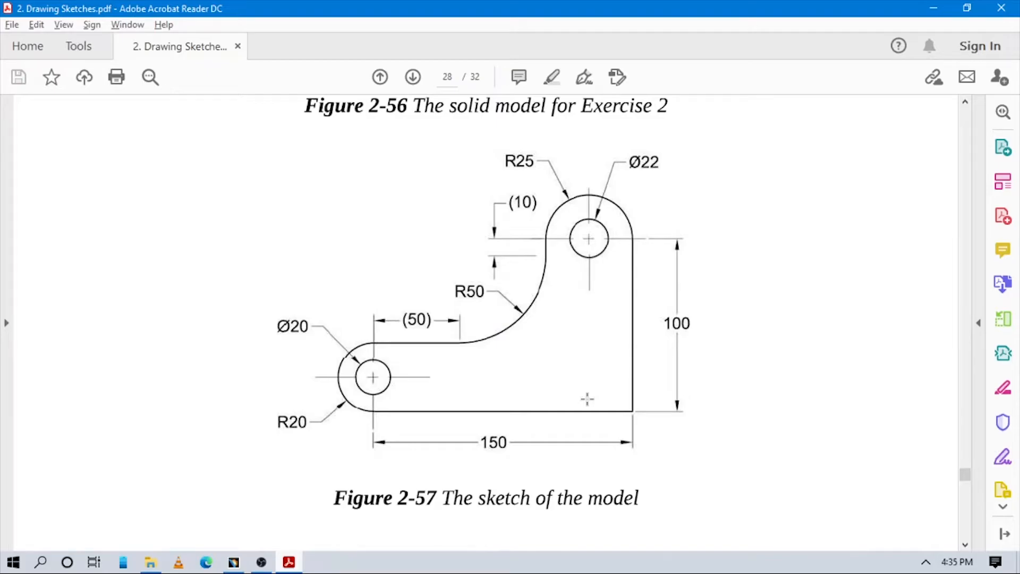
key(alt+Tab)
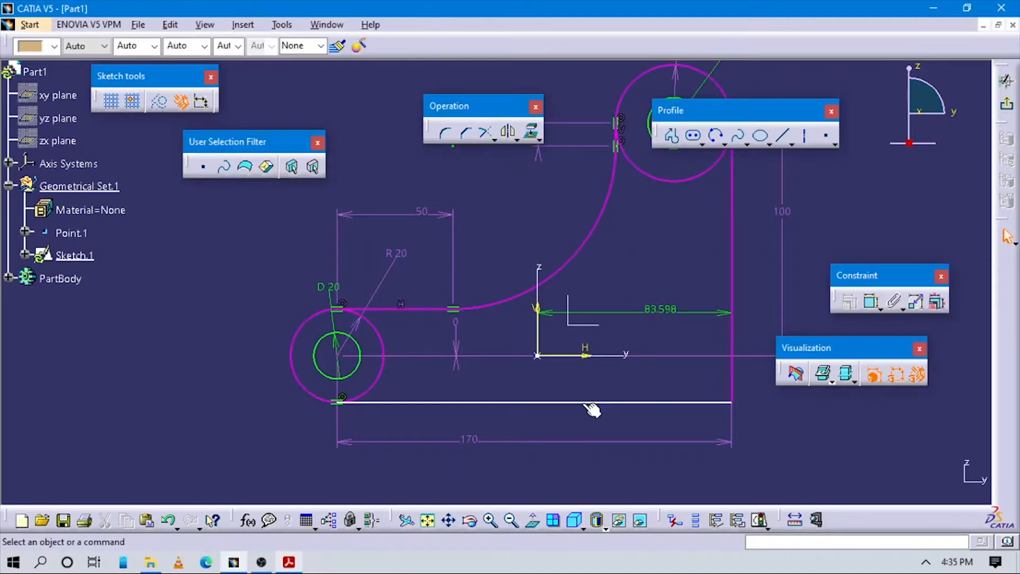
Delete the horizontal dimension between the sketch's vertical axis and the long vertical line
click(426, 215)
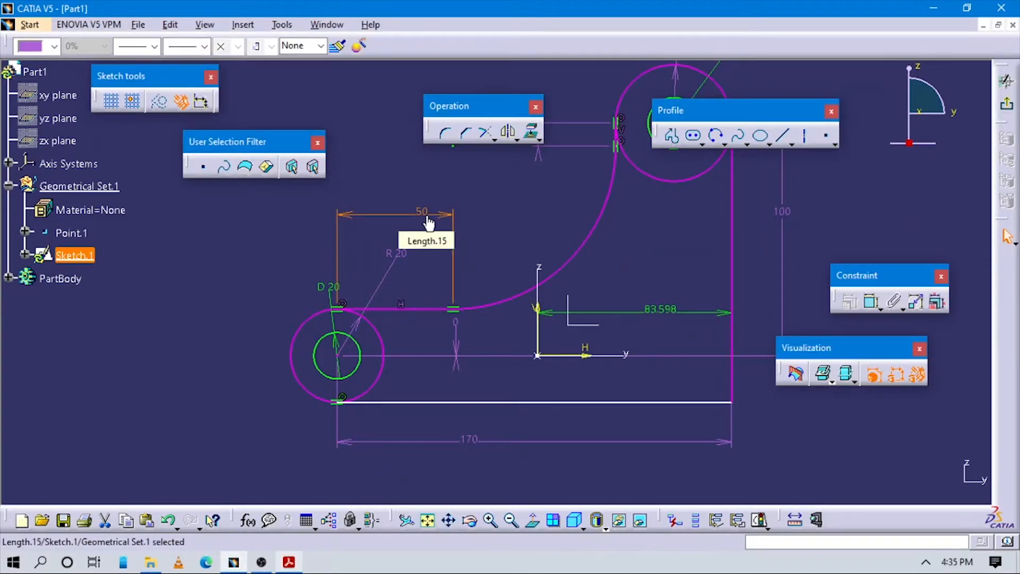
click(572, 259)
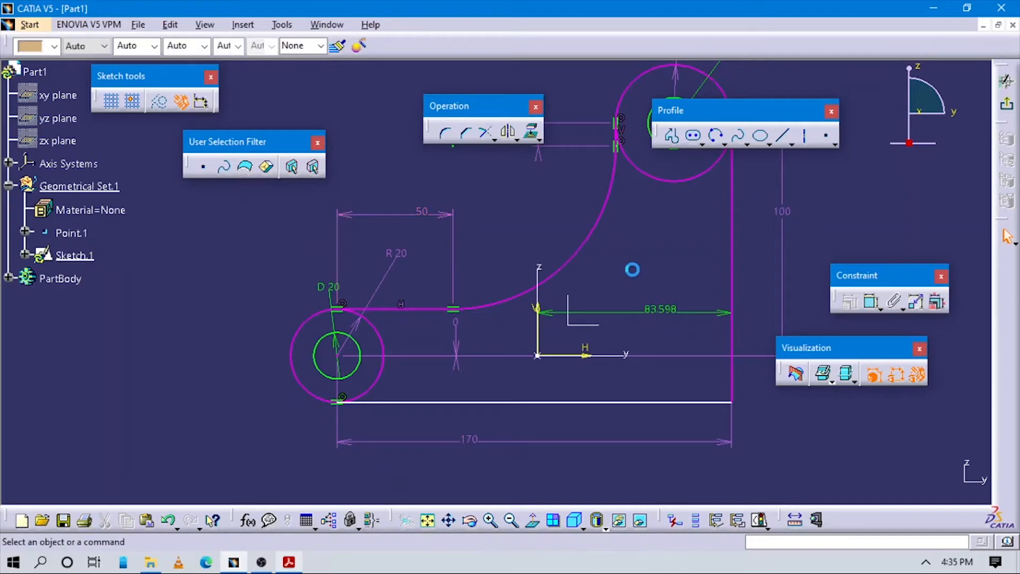
click(658, 310)
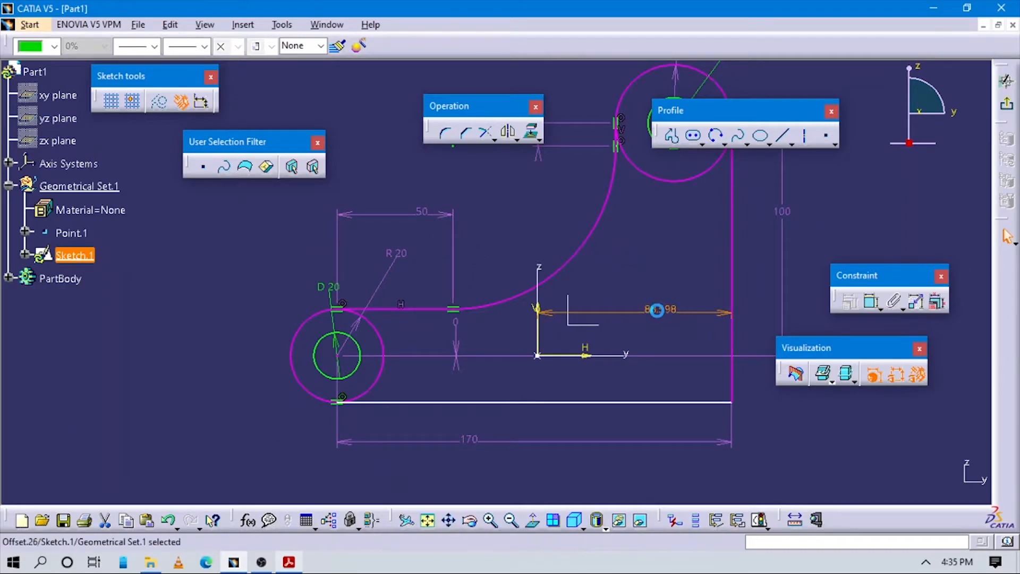
key(Delete)
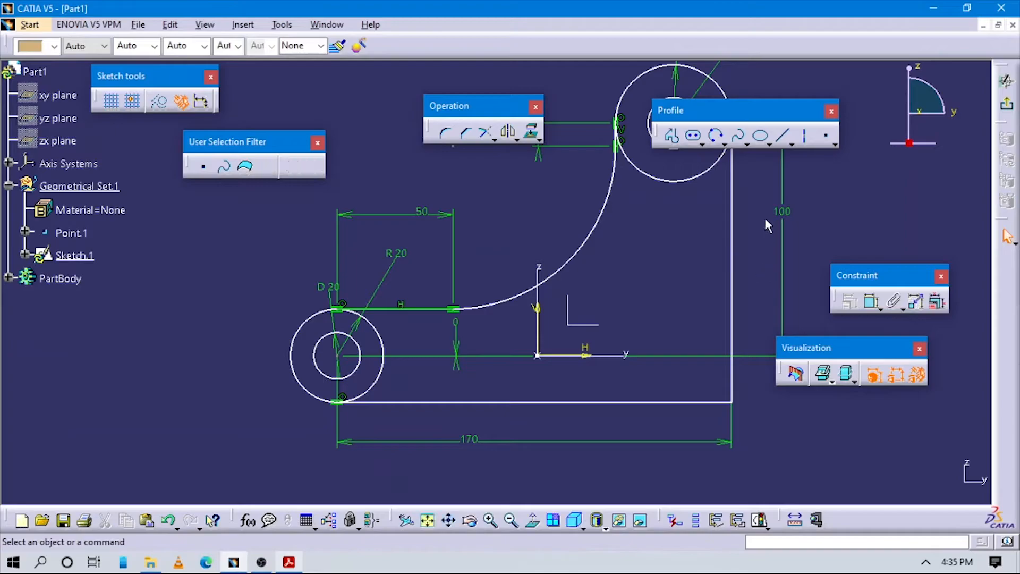
Dimension the connecting arc's radius, set it to 50 mm and check the value against the PDF drawing
click(583, 239)
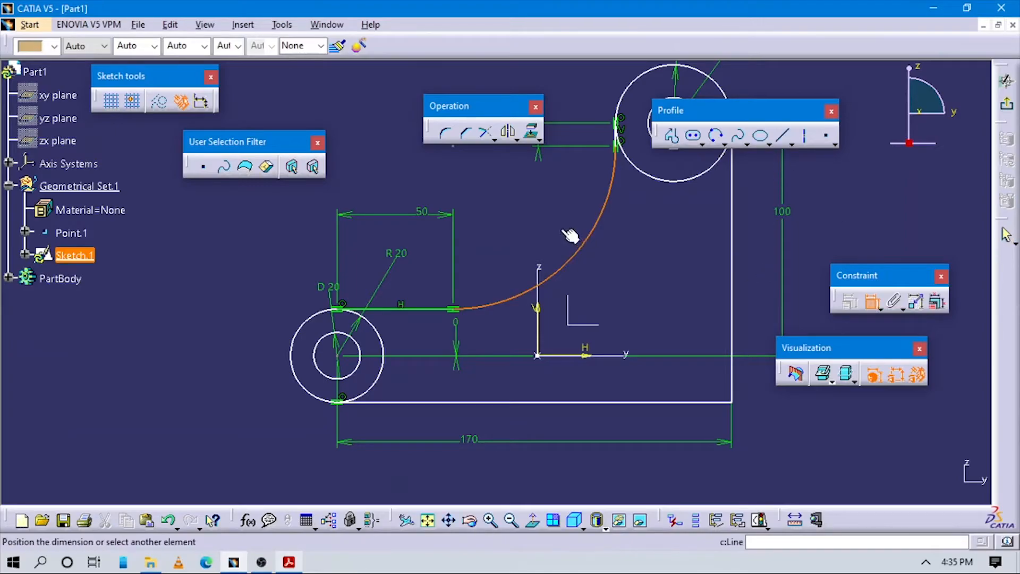
click(549, 215)
double_click(555, 210)
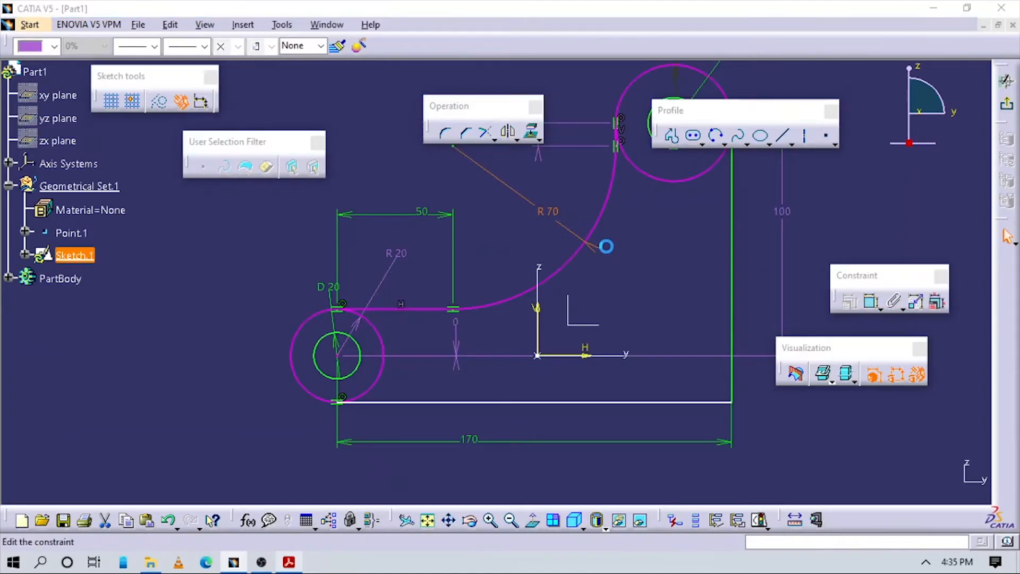
key(alt+Tab)
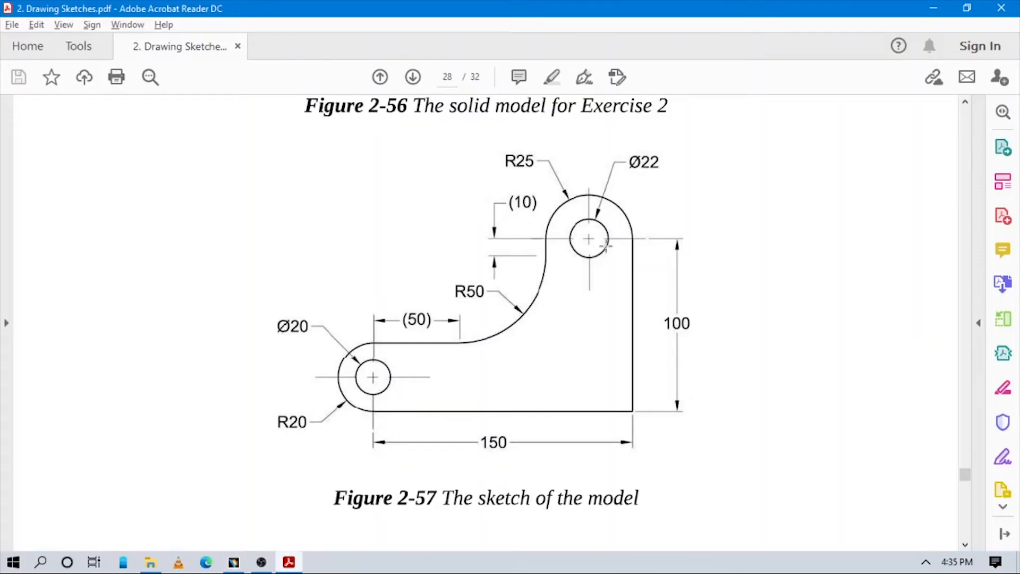
key(alt+Tab)
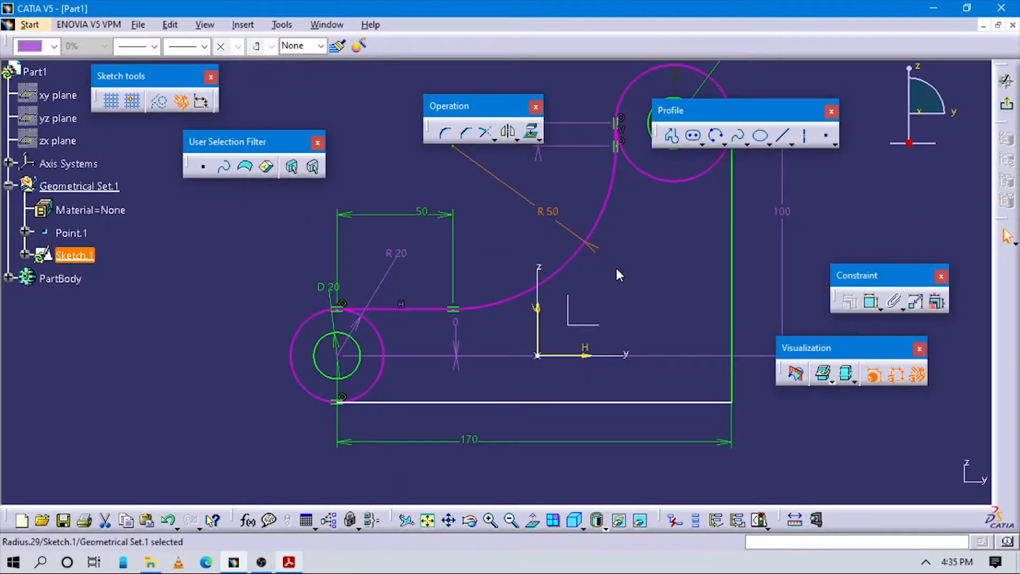
Examine the junction between the connecting arc and the short 10 mm vertical line, including its end points and tangency
middle_drag(615, 267, 630, 298)
click(560, 253)
mouse_move(668, 254)
middle_down()
mouse_move(606, 271)
mouse_move(580, 314)
mouse_move(672, 271)
middle_up()
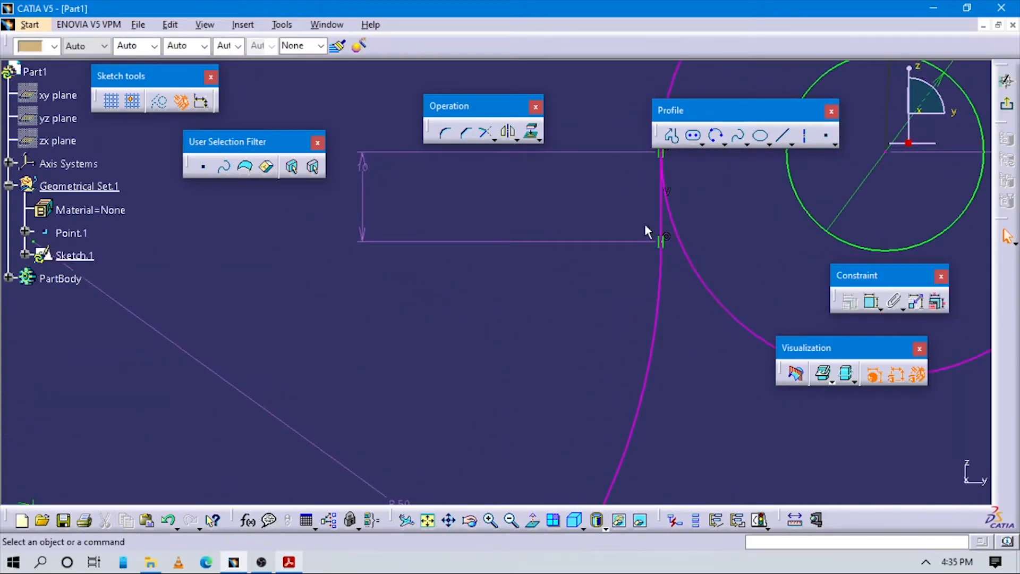
click(672, 258)
mouse_move(676, 303)
middle_down()
mouse_move(598, 335)
mouse_move(717, 298)
mouse_move(389, 235)
mouse_move(488, 357)
mouse_move(365, 405)
middle_up()
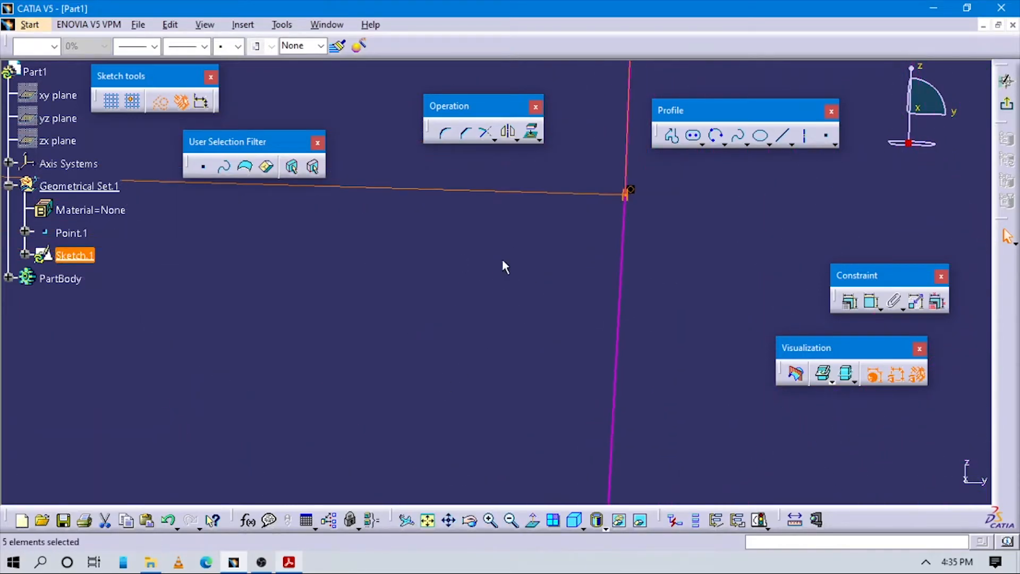
click(664, 254)
click(629, 196)
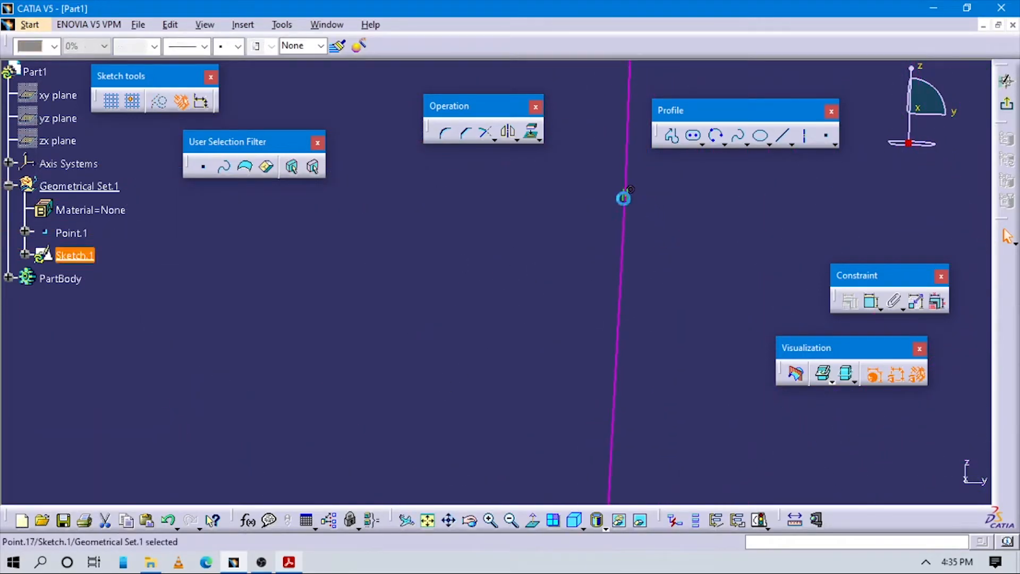
middle_drag(655, 230, 654, 208)
middle_drag(290, 384, 111, 203)
middle_drag(460, 203, 635, 420)
click(642, 388)
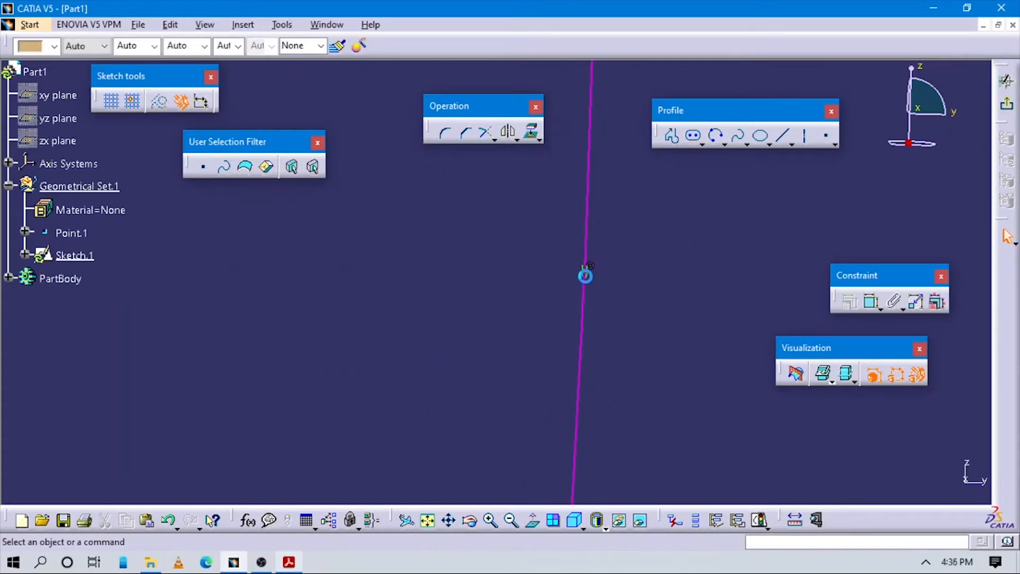
click(586, 270)
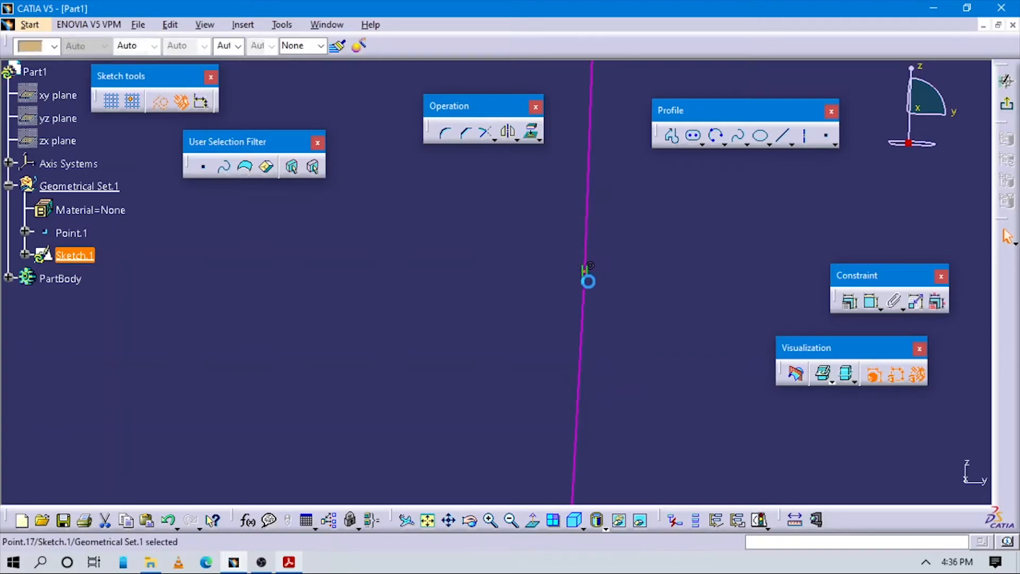
click(585, 271)
Try to delete the elements at the junction of the arc and the short vertical line, and undo the deletion
drag(553, 241, 643, 312)
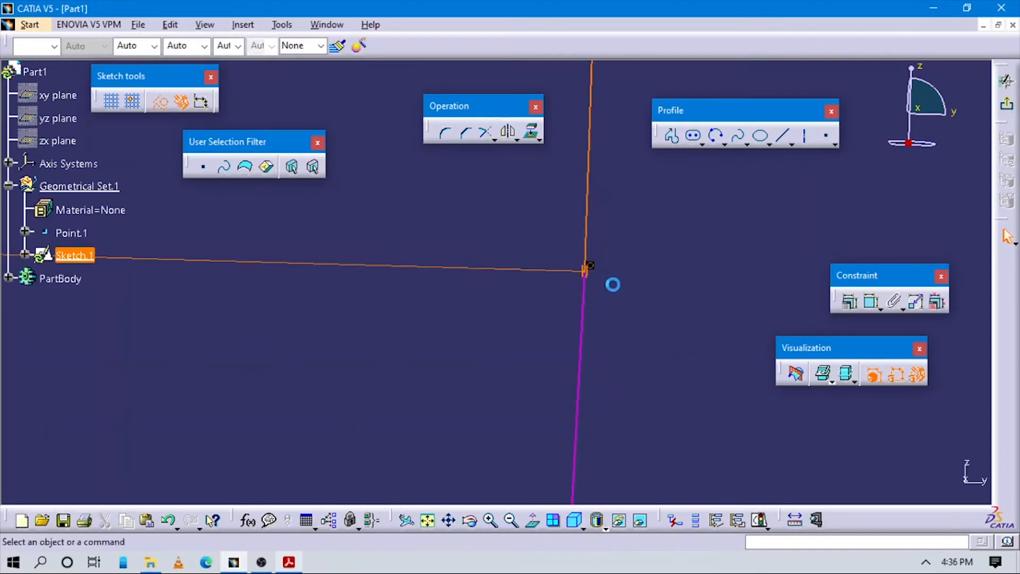
click(610, 285)
drag(552, 244, 642, 313)
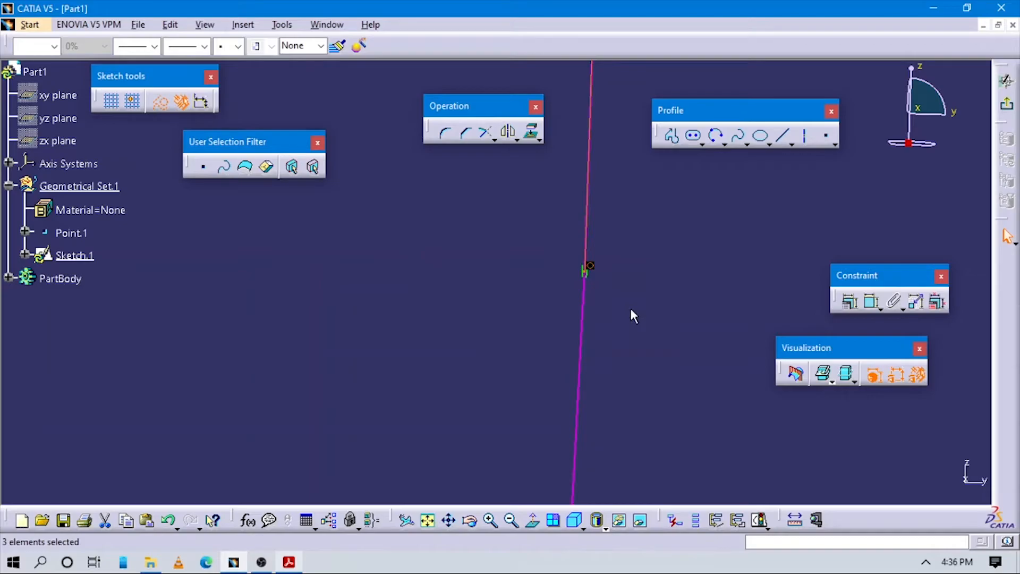
key(Delete)
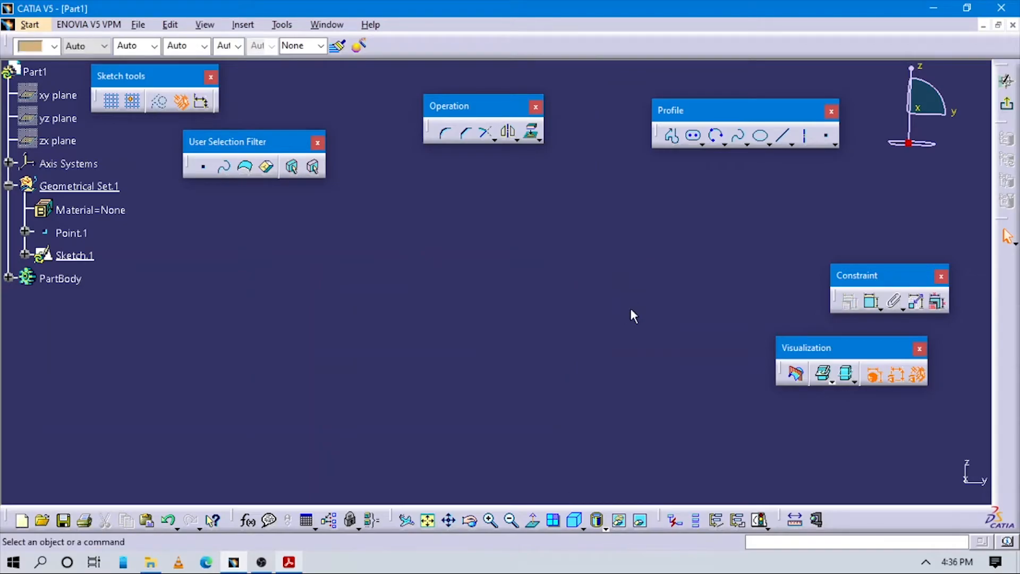
key(ctrl+z)
Delete the tangency constraint between the connecting arc and the 50 mm horizontal line
mouse_move(631, 308)
middle_down()
mouse_move(642, 303)
mouse_move(498, 413)
mouse_move(497, 281)
mouse_move(528, 280)
mouse_move(501, 406)
mouse_move(592, 341)
mouse_move(543, 301)
middle_up()
click(543, 302)
mouse_move(602, 282)
middle_down()
mouse_move(538, 121)
mouse_move(485, 462)
mouse_move(658, 372)
mouse_move(466, 285)
middle_up()
middle_drag(702, 348, 561, 340)
drag(564, 215, 719, 336)
mouse_move(719, 336)
middle_down()
mouse_move(663, 303)
mouse_move(677, 298)
mouse_move(534, 365)
middle_up()
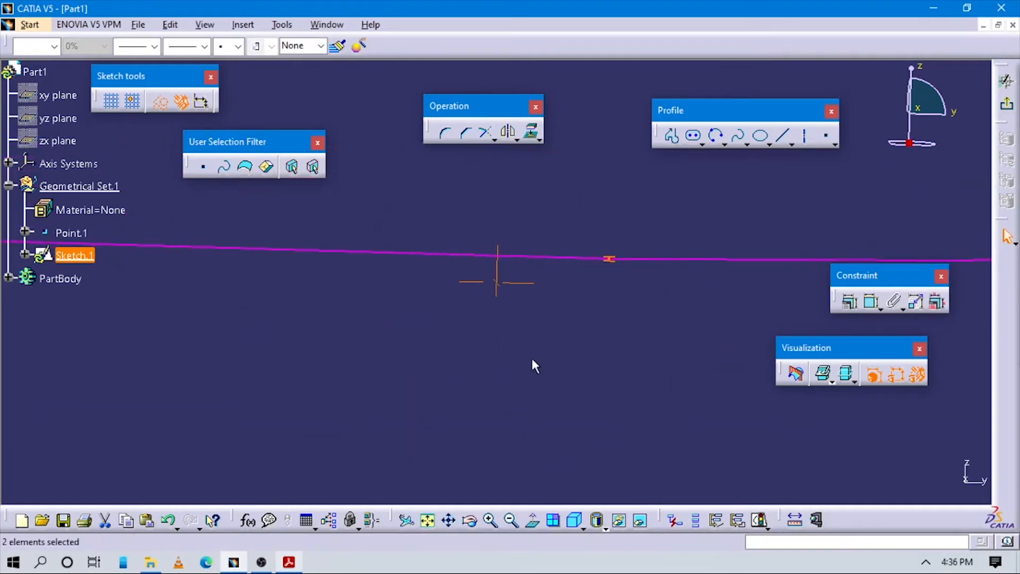
click(608, 257)
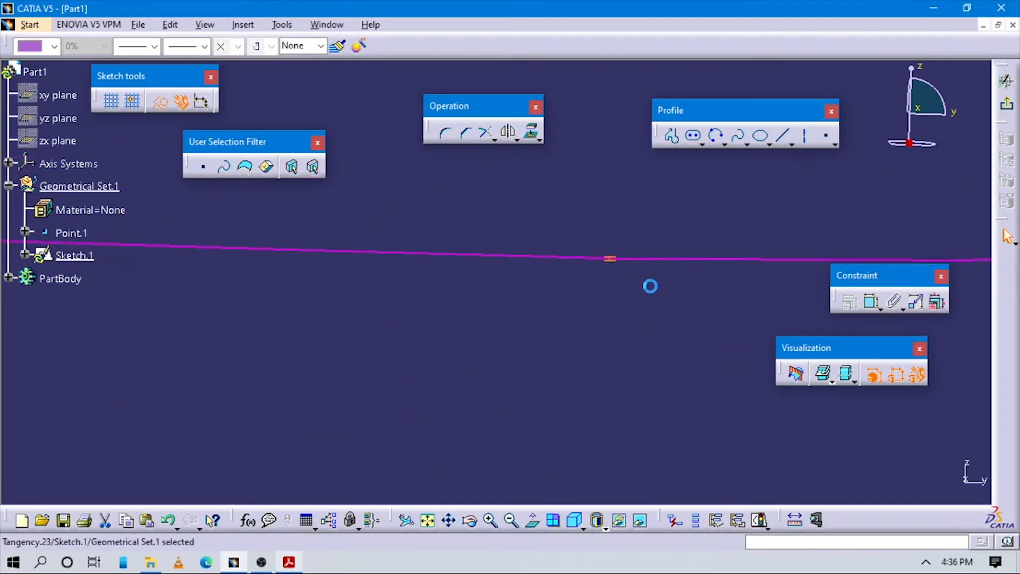
click(642, 312)
middle_drag(642, 312, 704, 542)
mouse_move(606, 338)
middle_down()
mouse_move(609, 363)
mouse_move(451, 285)
mouse_move(480, 287)
middle_up()
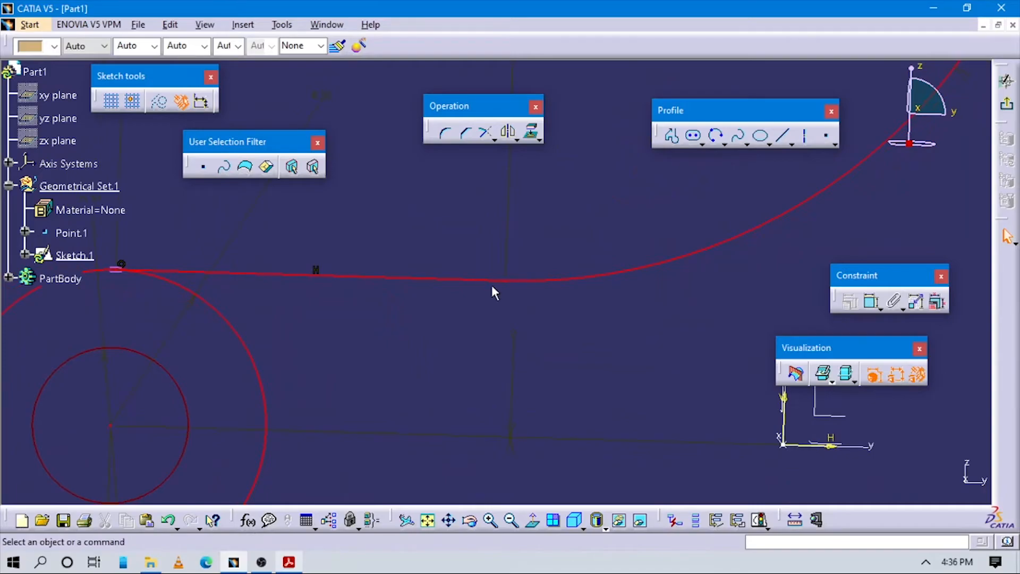
Check the PDF drawing and delete the short 10 mm vertical line between the connecting arc and the upper circle
key(alt+Tab)
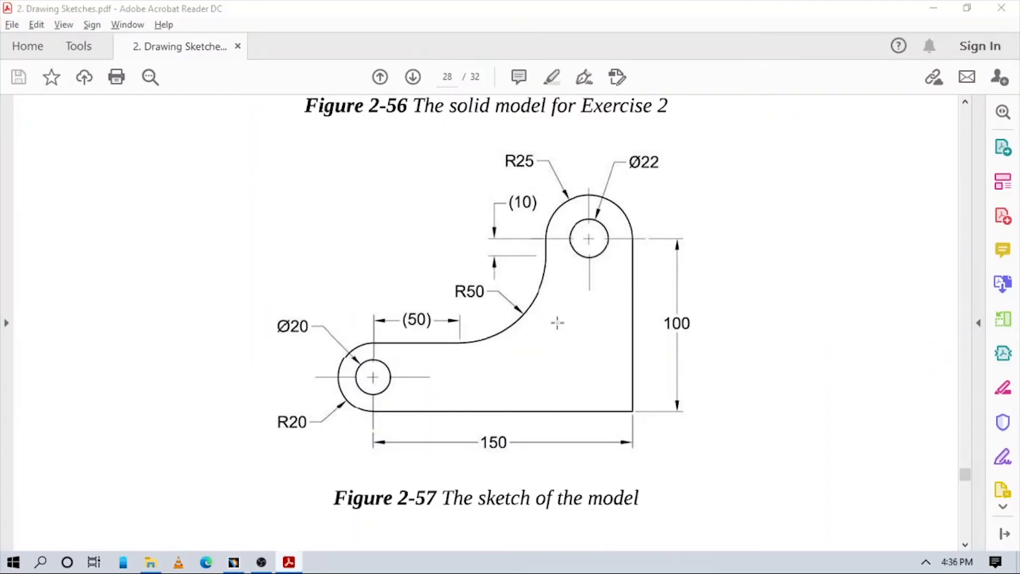
key(alt+Tab)
mouse_move(393, 327)
middle_down()
mouse_move(601, 306)
mouse_move(405, 451)
mouse_move(409, 438)
middle_up()
mouse_move(585, 276)
middle_down()
mouse_move(542, 384)
mouse_move(493, 331)
mouse_move(496, 278)
mouse_move(412, 367)
middle_up()
click(409, 372)
key(Delete)
Set the horizontal distance between the lower-left circle's centre and the long vertical line to 150 mm
middle_drag(507, 365, 574, 518)
mouse_move(487, 418)
middle_down()
mouse_move(539, 372)
mouse_move(525, 362)
mouse_move(519, 394)
mouse_move(585, 358)
mouse_move(638, 414)
middle_up()
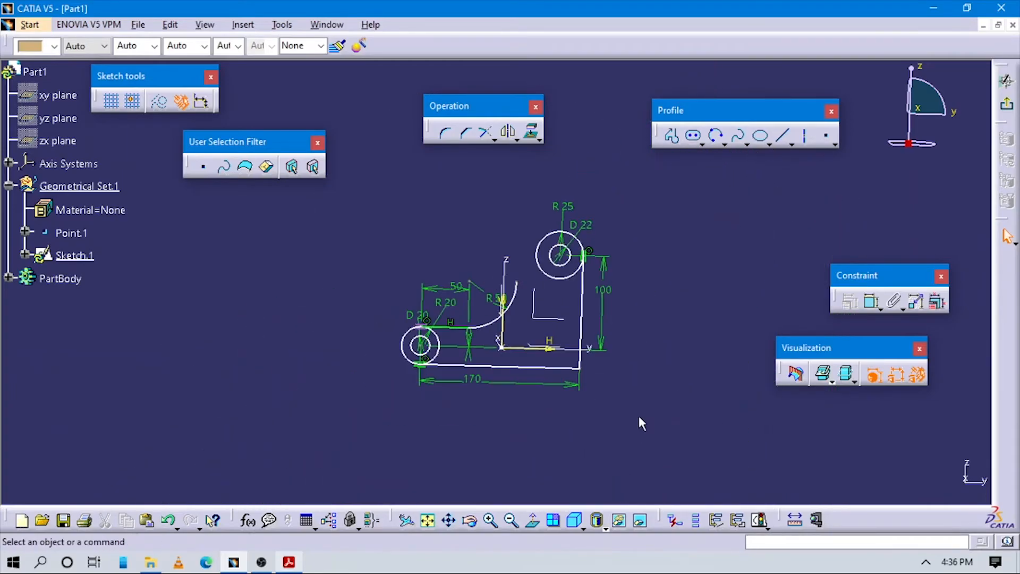
click(476, 380)
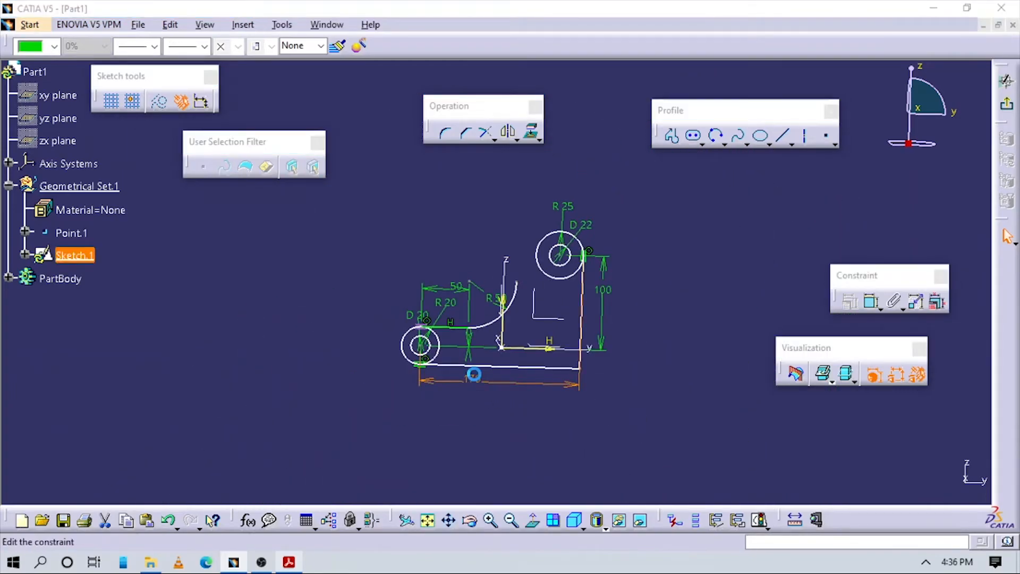
double_click(474, 375)
text(100mm)
key(Return)
Draw a line with the Profile tool from the connecting arc's upper end to the nearest side of the upper outer circle
middle_drag(618, 356, 574, 242)
click(796, 309)
click(705, 134)
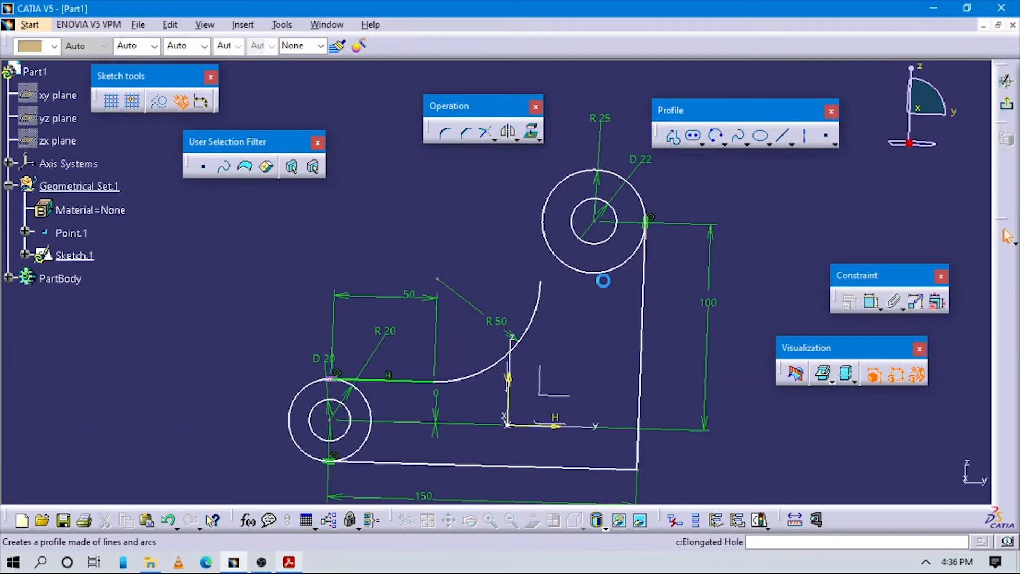
click(541, 280)
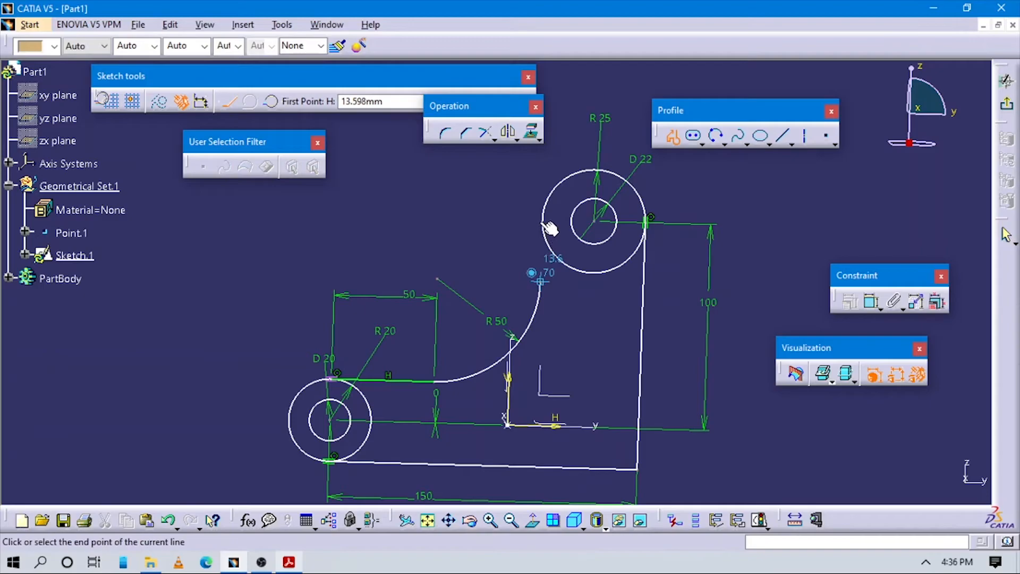
click(587, 248)
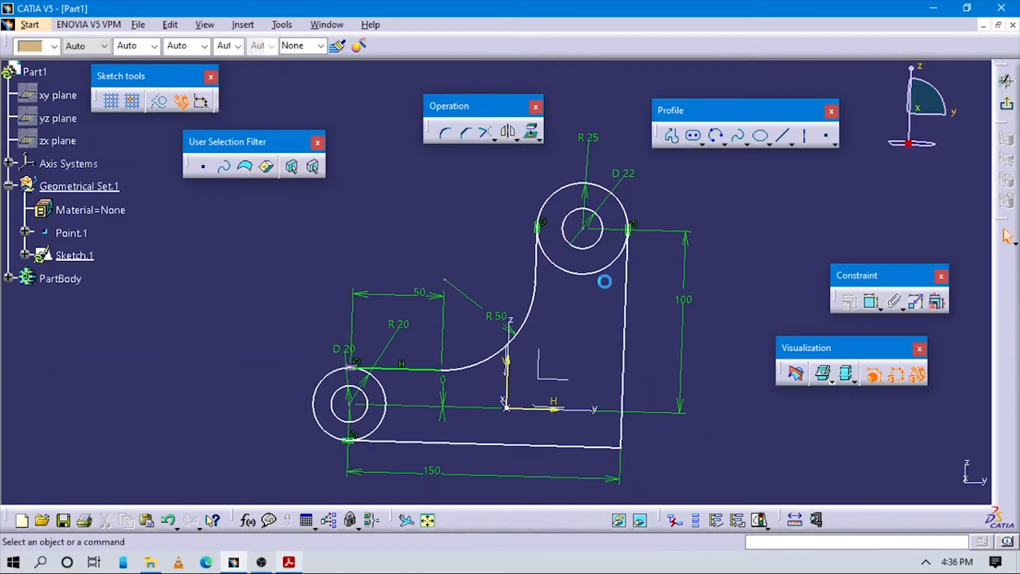
View the sketch straight on and use Quick Trim to remove the inner halves of the R 20 and R 25 circles
click(532, 520)
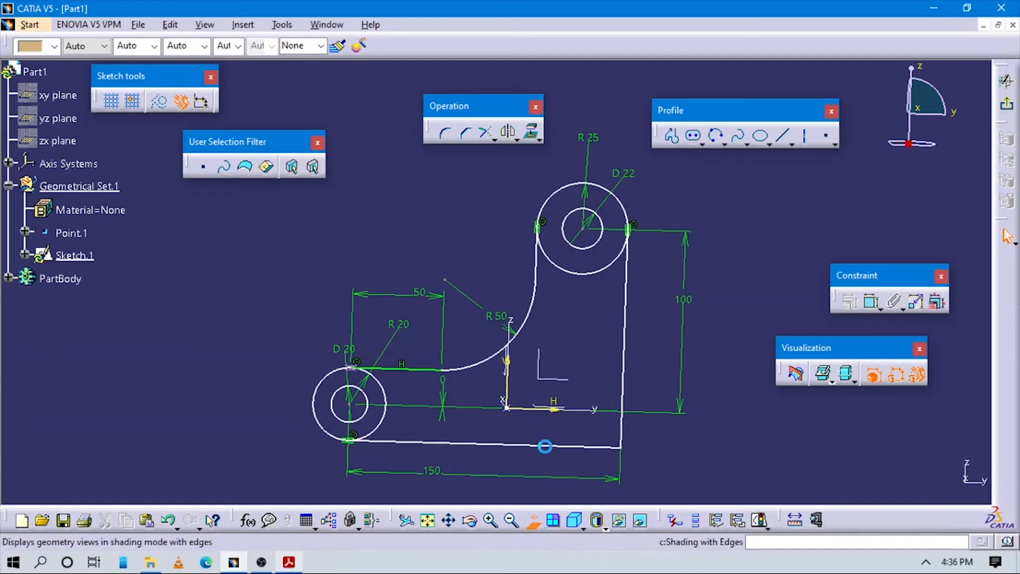
click(495, 138)
click(560, 155)
click(389, 399)
click(570, 269)
key(Escape)
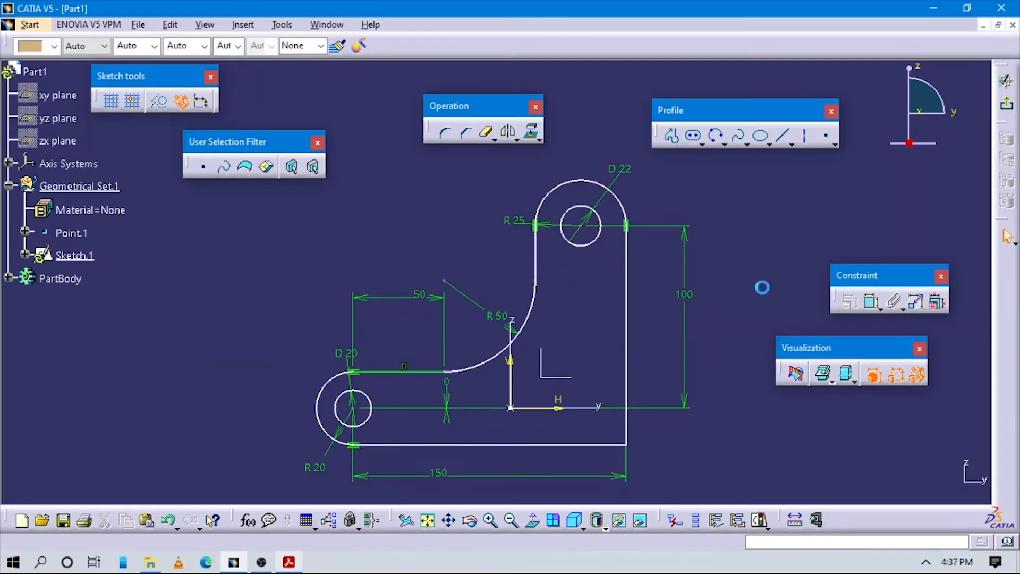
click(872, 301)
click(536, 444)
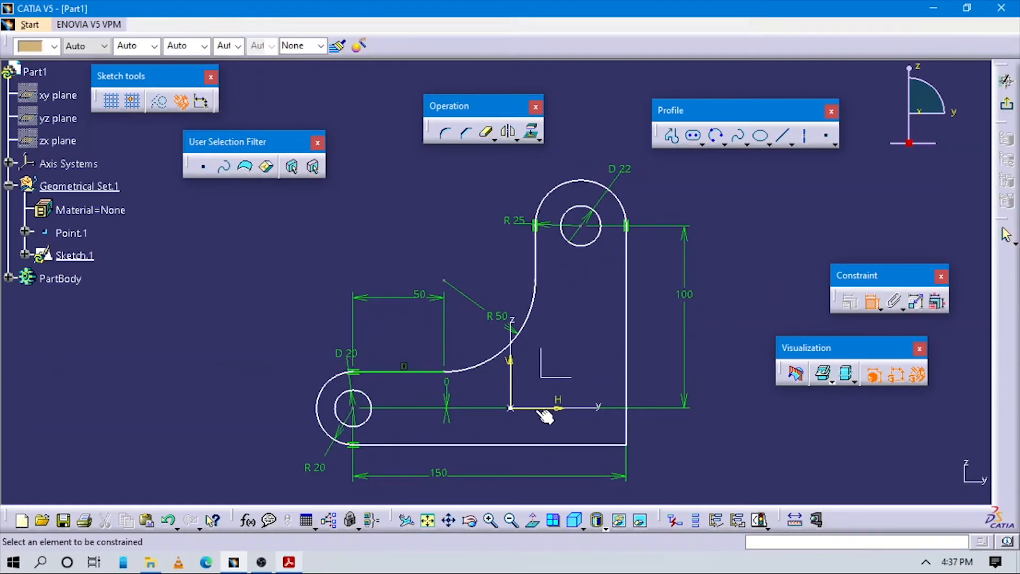
key(Escape)
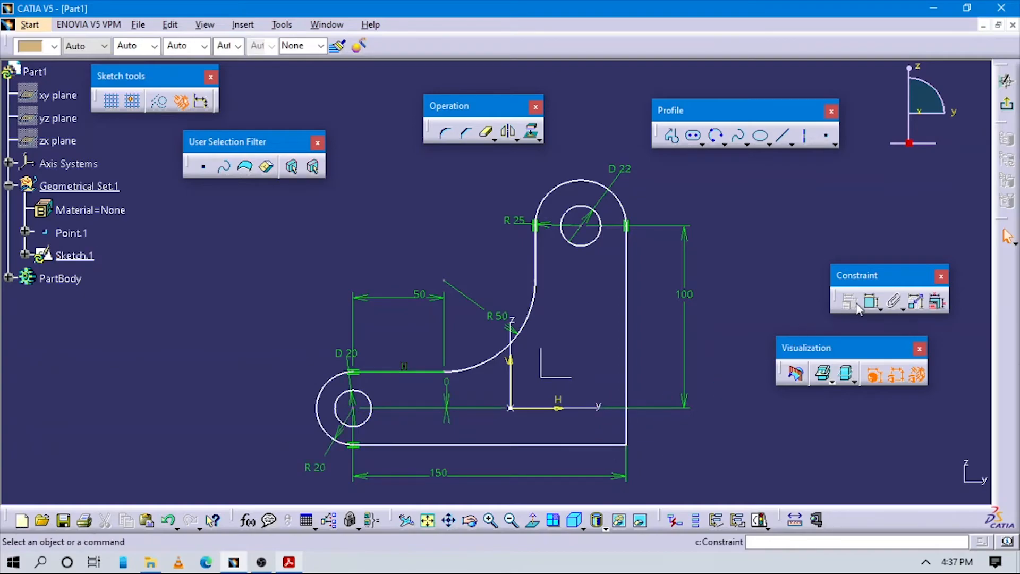
Dimension the length of the short vertical line between the R 50 arc and the R 25 arc
click(872, 301)
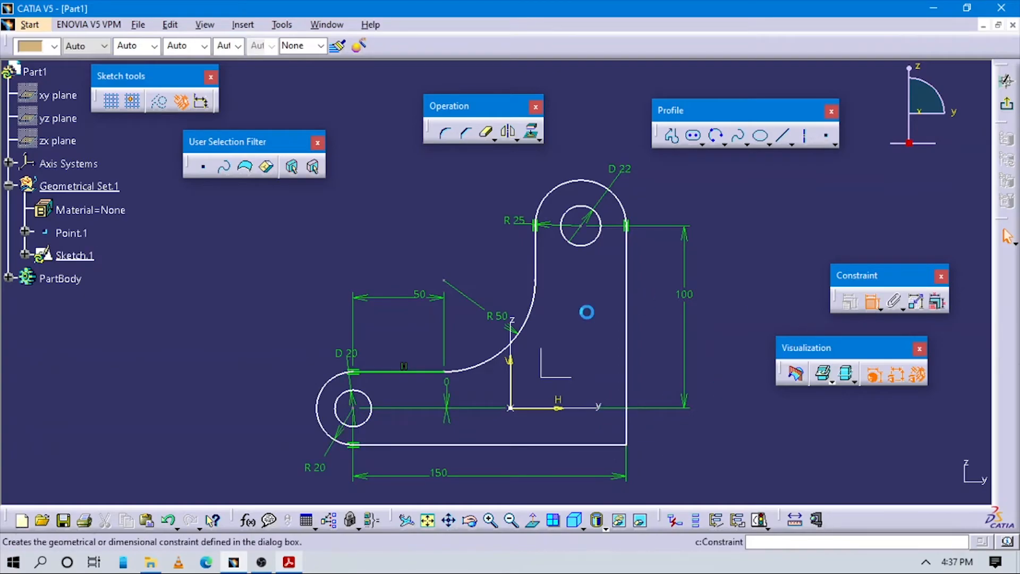
click(535, 263)
click(501, 256)
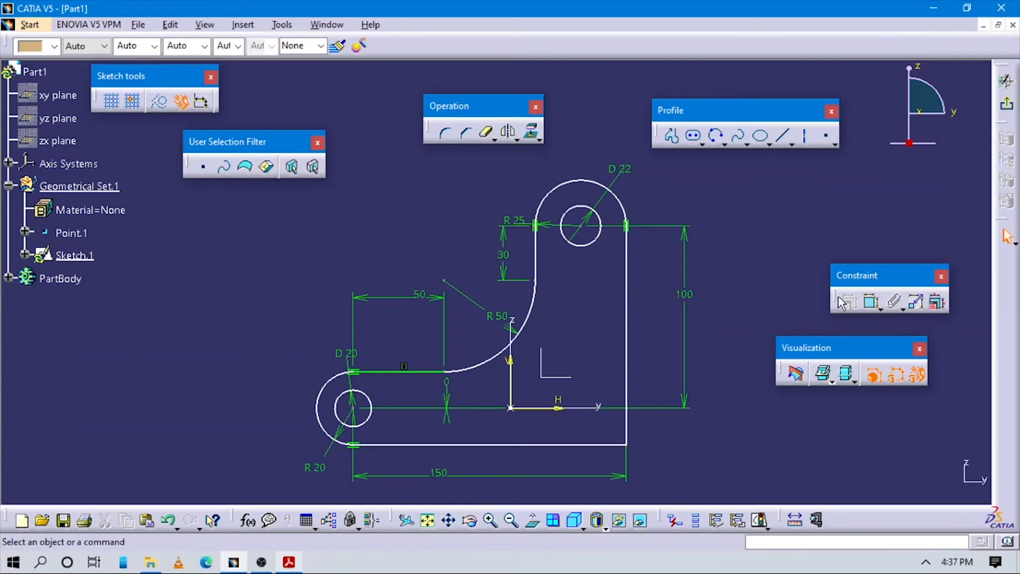
Dimension the distance from the sketch's vertical axis to the R 25 arc and the angle between the bottom line and that axis
click(872, 302)
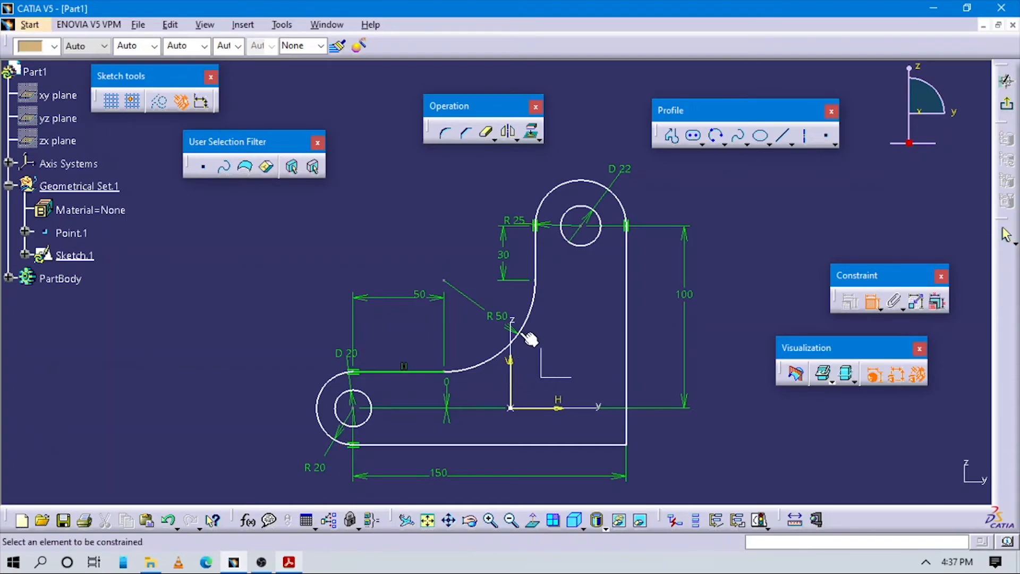
click(518, 359)
click(591, 184)
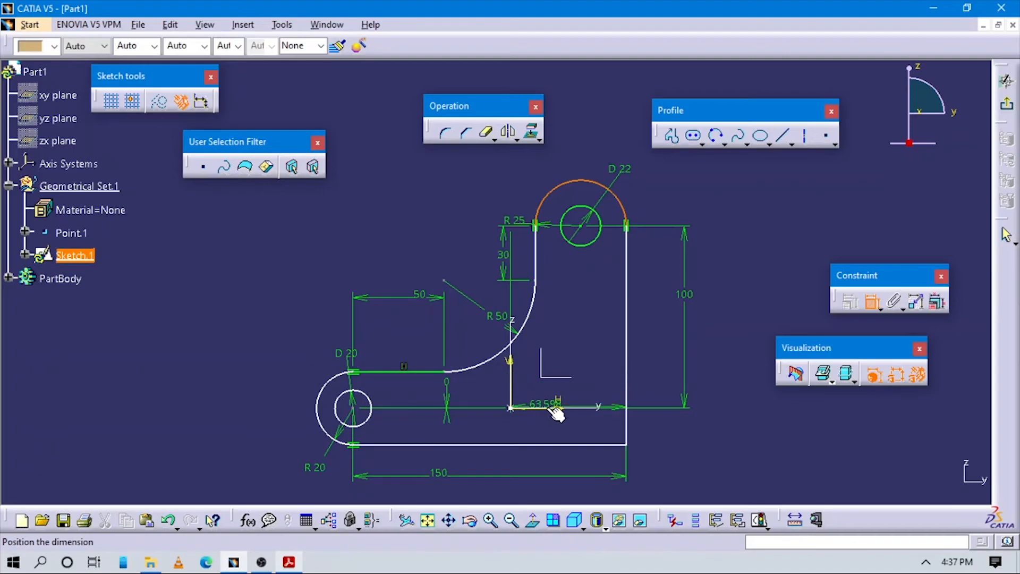
click(556, 414)
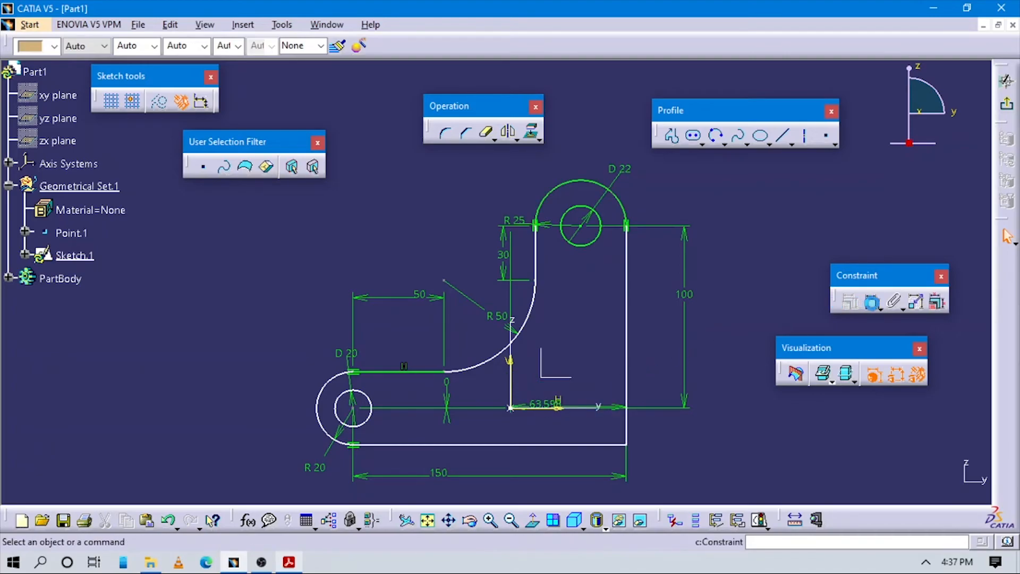
click(551, 442)
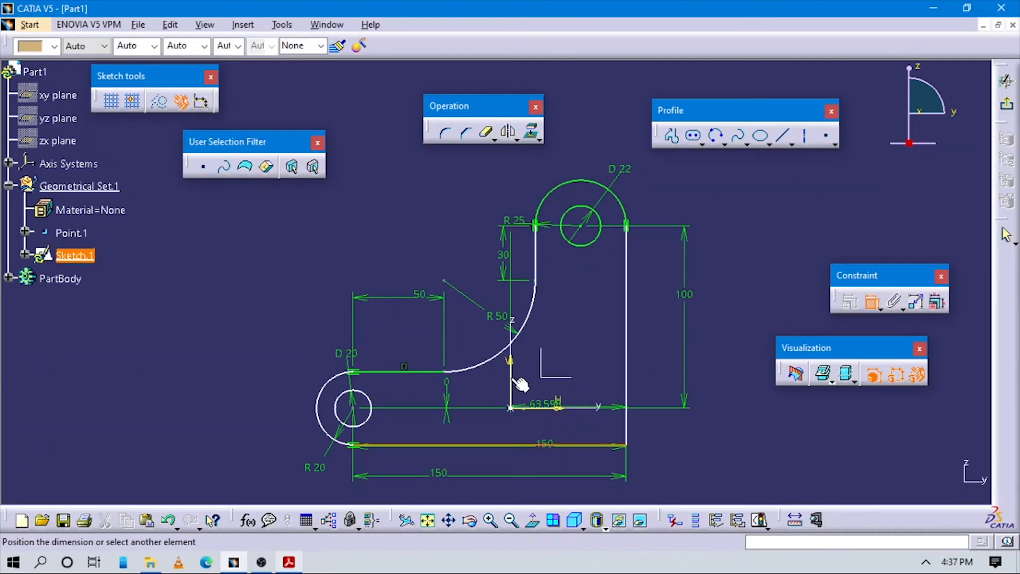
click(513, 380)
click(734, 415)
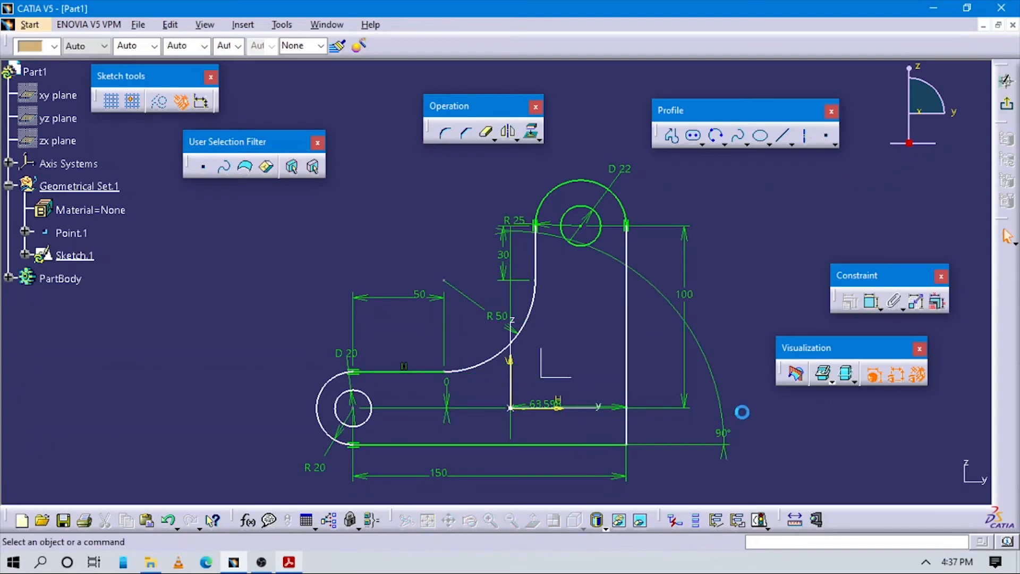
Dimension the distance from the R 20 arc to the vertical axis and the angle between the short vertical line and the horizontal axis
click(873, 302)
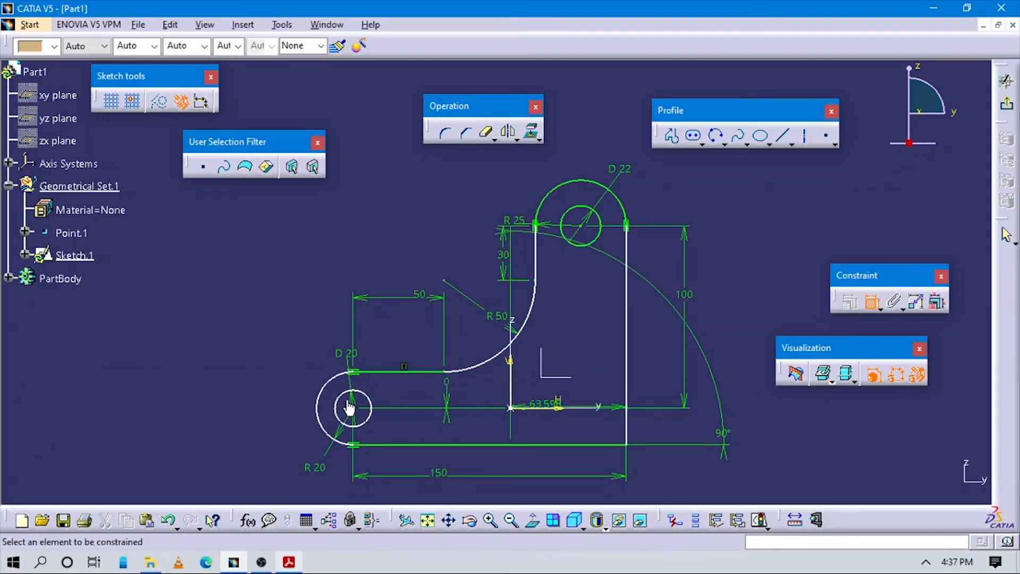
click(334, 389)
click(511, 353)
click(467, 295)
click(870, 304)
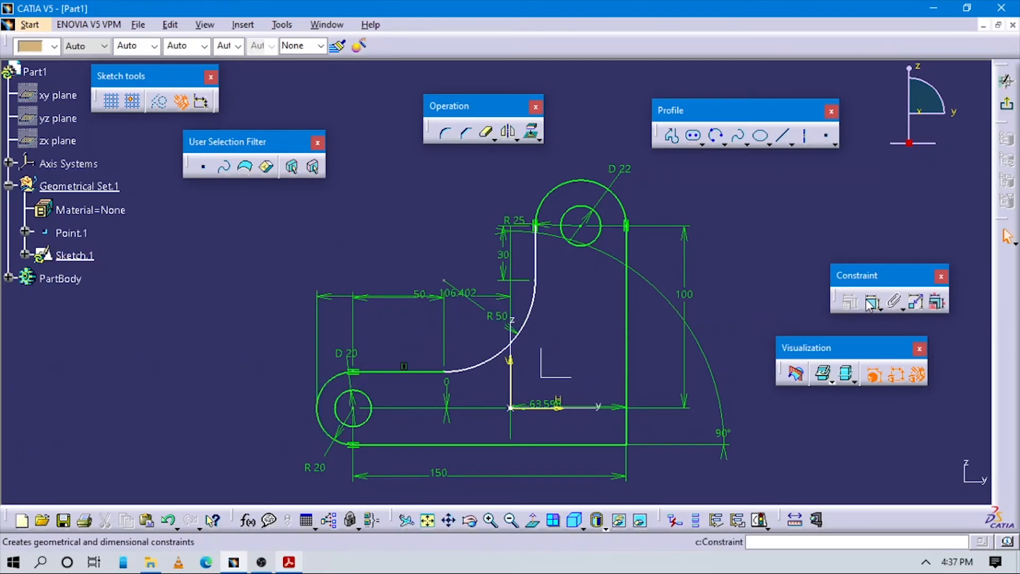
click(536, 266)
click(559, 408)
click(659, 368)
Exit the sketch and check the bracket against Figure 2-57 in the PDF drawing
middle_drag(702, 337, 711, 390)
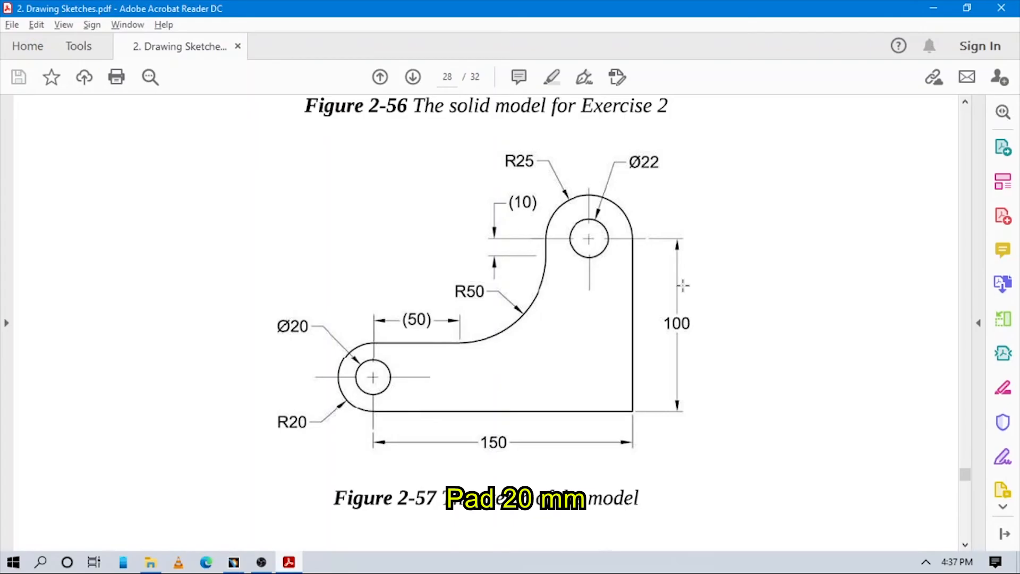
key(alt+Tab)
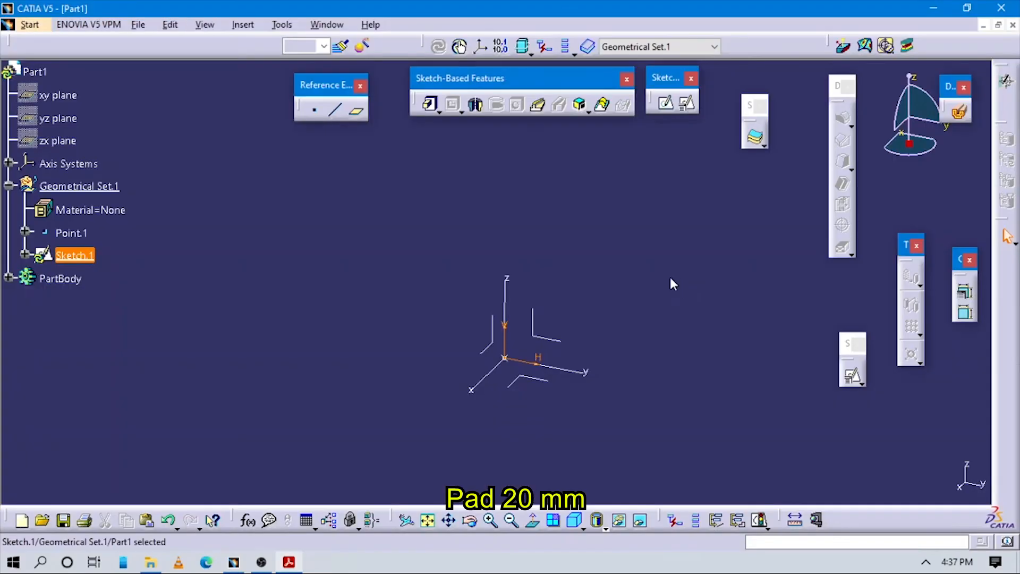
click(615, 383)
key(alt+Tab)
key(alt+Tab)
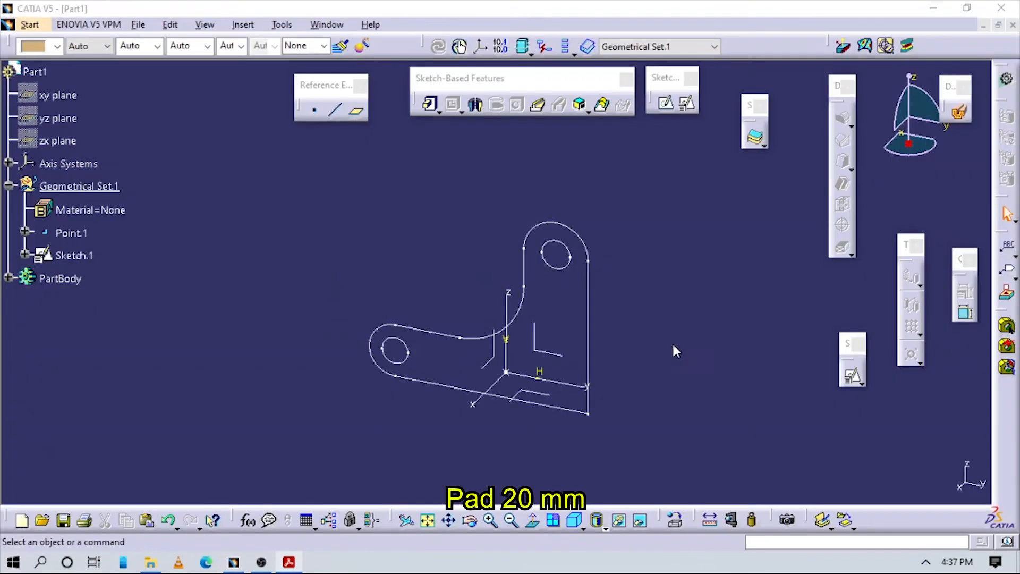
Define PartBody as the in-work object and pad the bracket sketch to a length of 20 mm
right_click(50, 278)
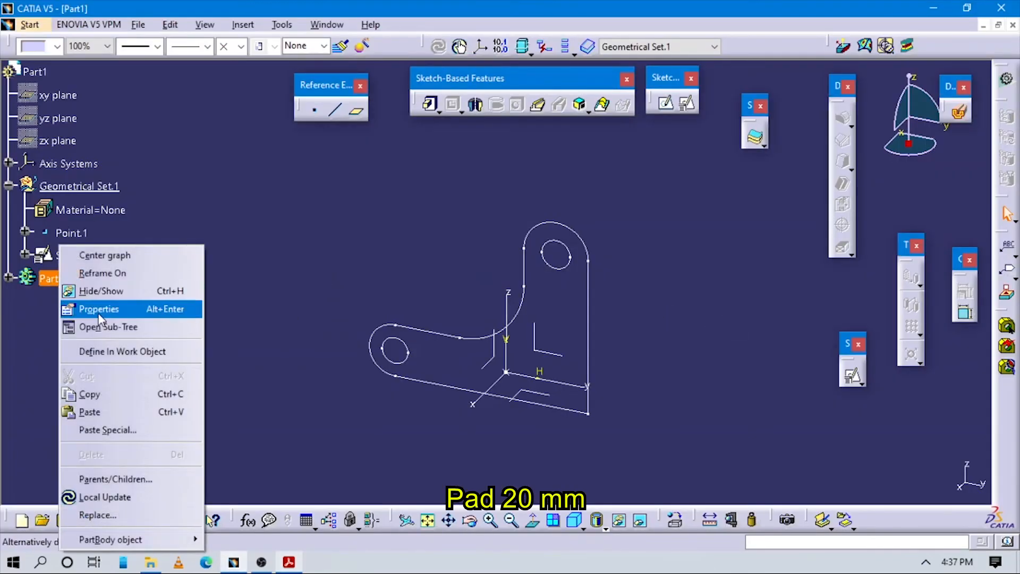
click(122, 351)
click(429, 104)
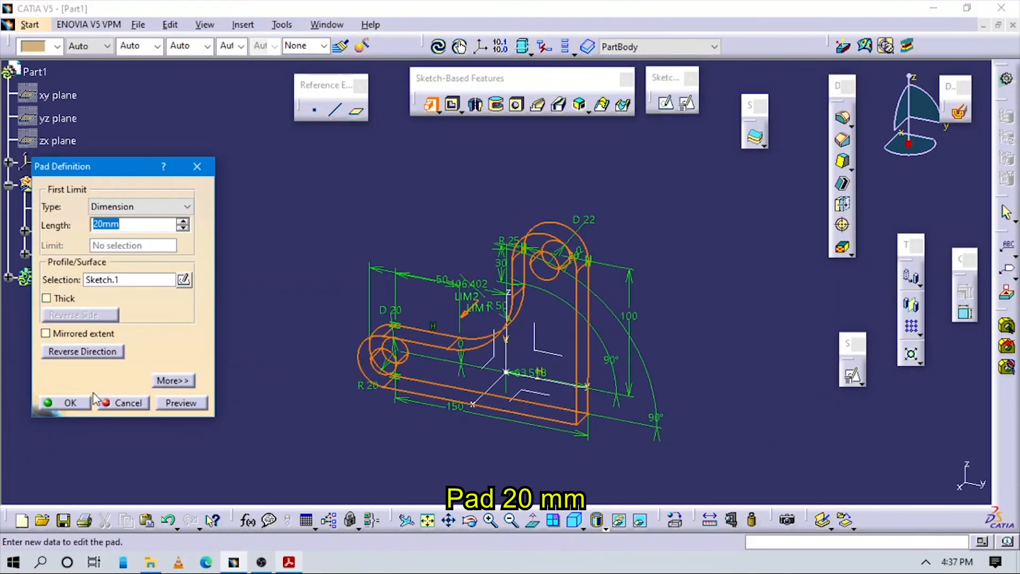
click(67, 403)
click(467, 440)
middle_drag(471, 439, 451, 431)
middle_drag(701, 376, 495, 394)
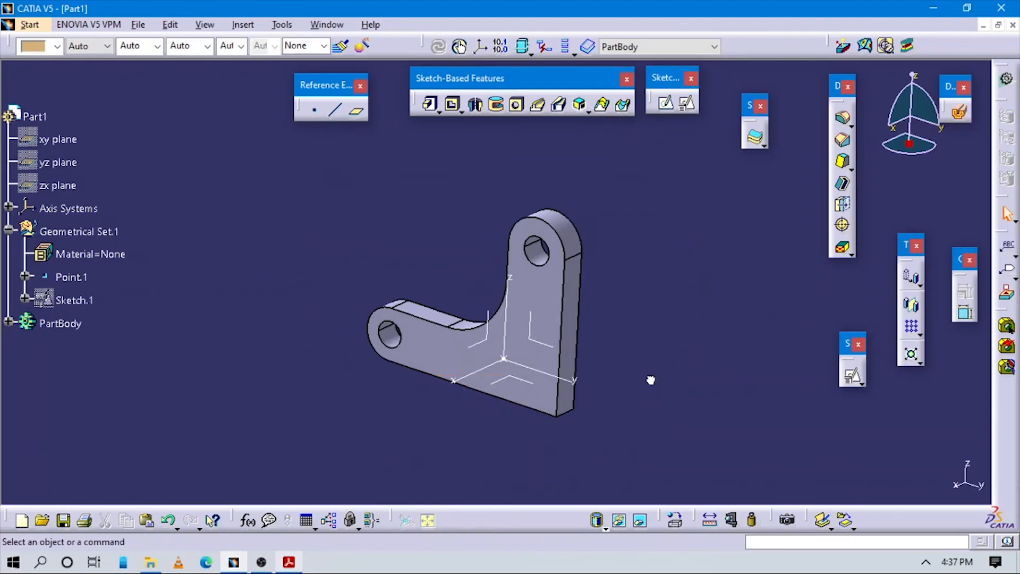